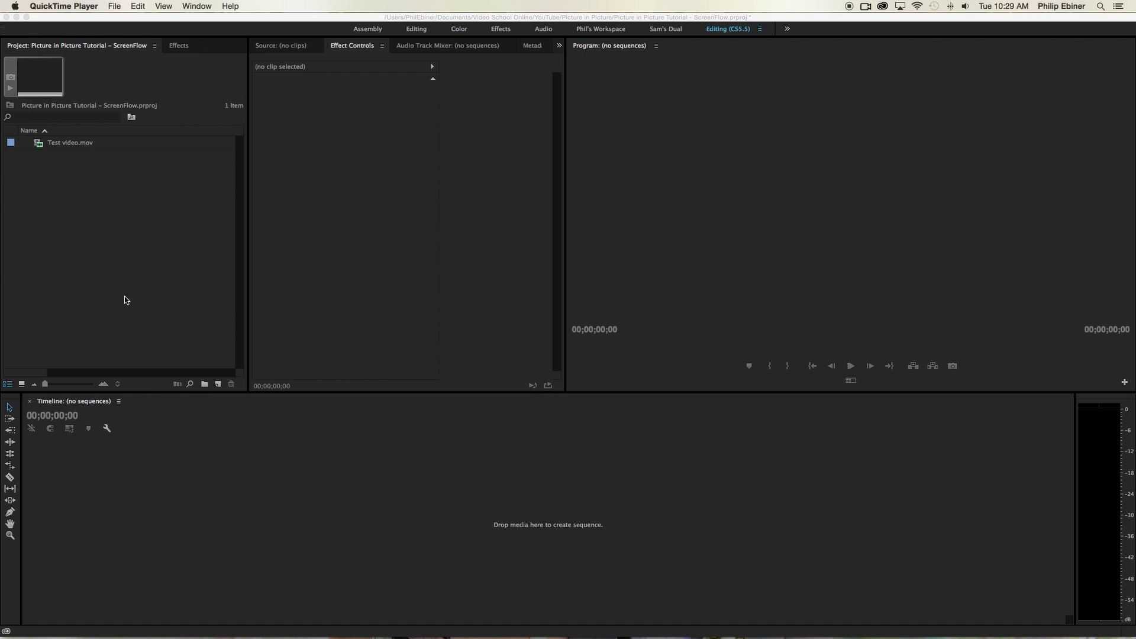
Switch from QuickTime Player to the Picture in Picture Tutorial project showing Test video.mov
{"action": "left_click", "coordinate": [177, 280]}
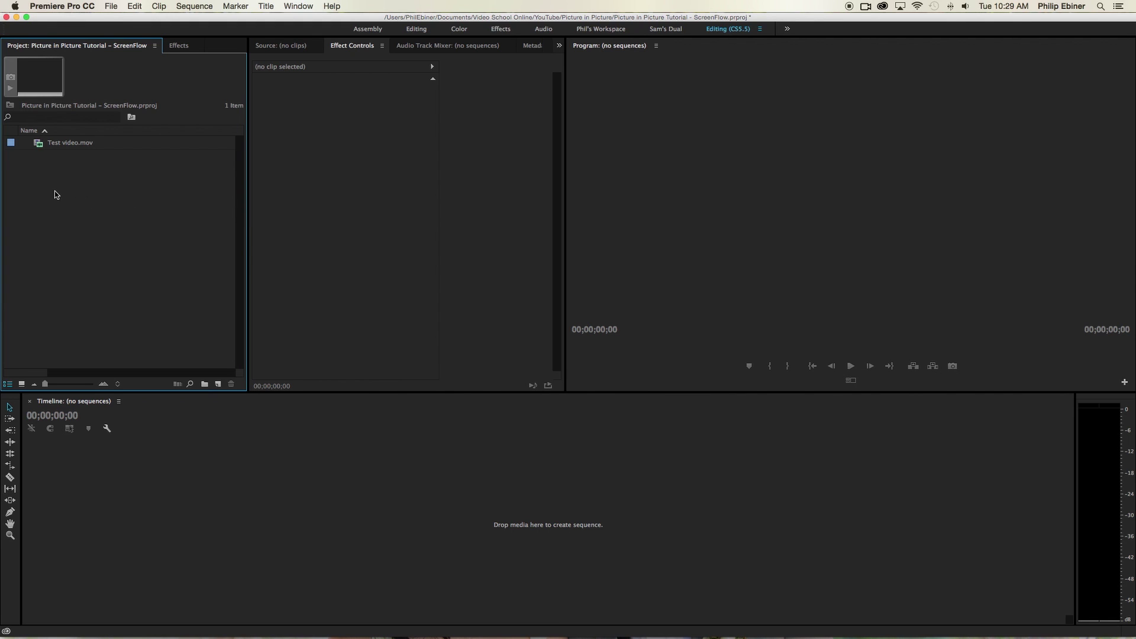
{"action": "left_click", "coordinate": [95, 164]}
Load Test video.mov in the Source monitor and scrub to about three seconds in
{"action": "double_click", "coordinate": [38, 143]}
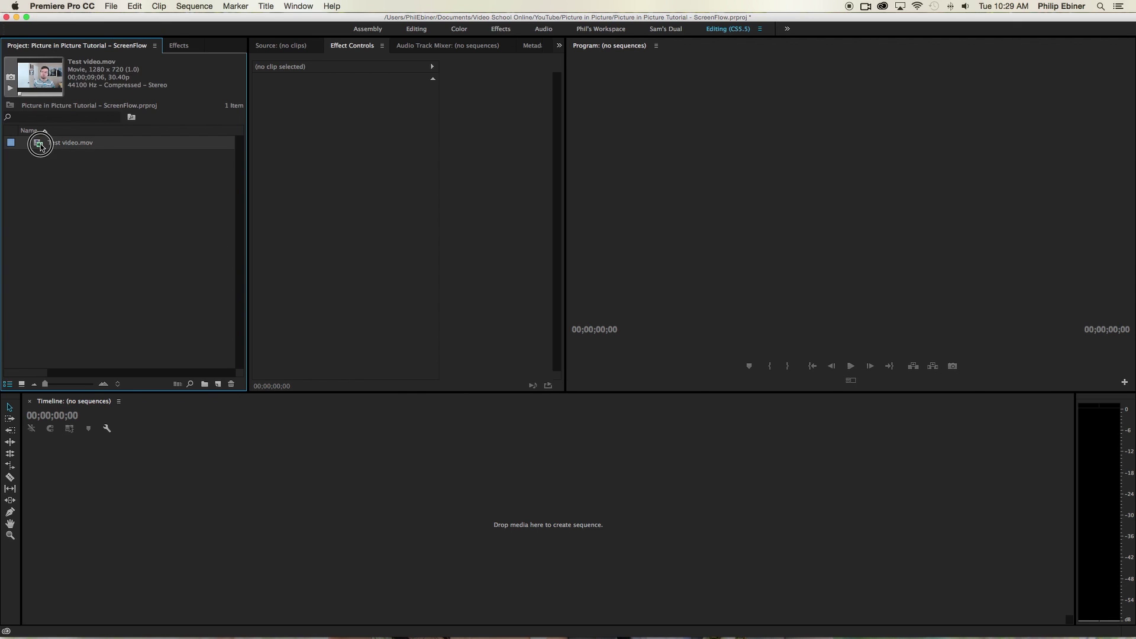
{"action": "left_click_drag", "start_coordinate": [342, 359], "coordinate": [367, 363]}
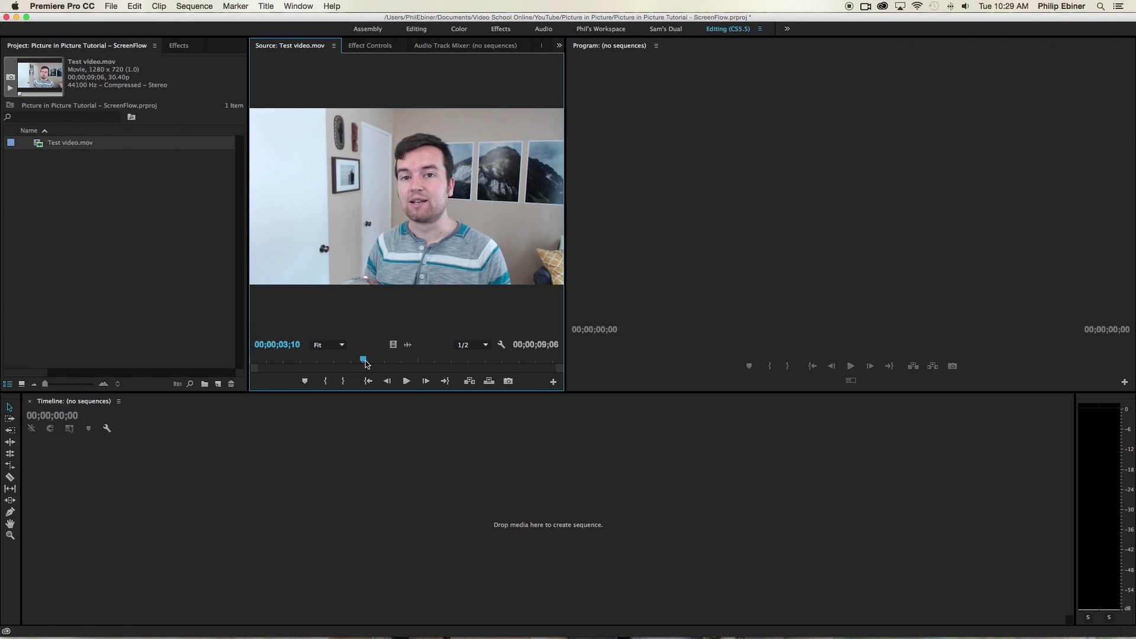
{"action": "key", "text": "Left"}
{"action": "left_click", "coordinate": [49, 170]}
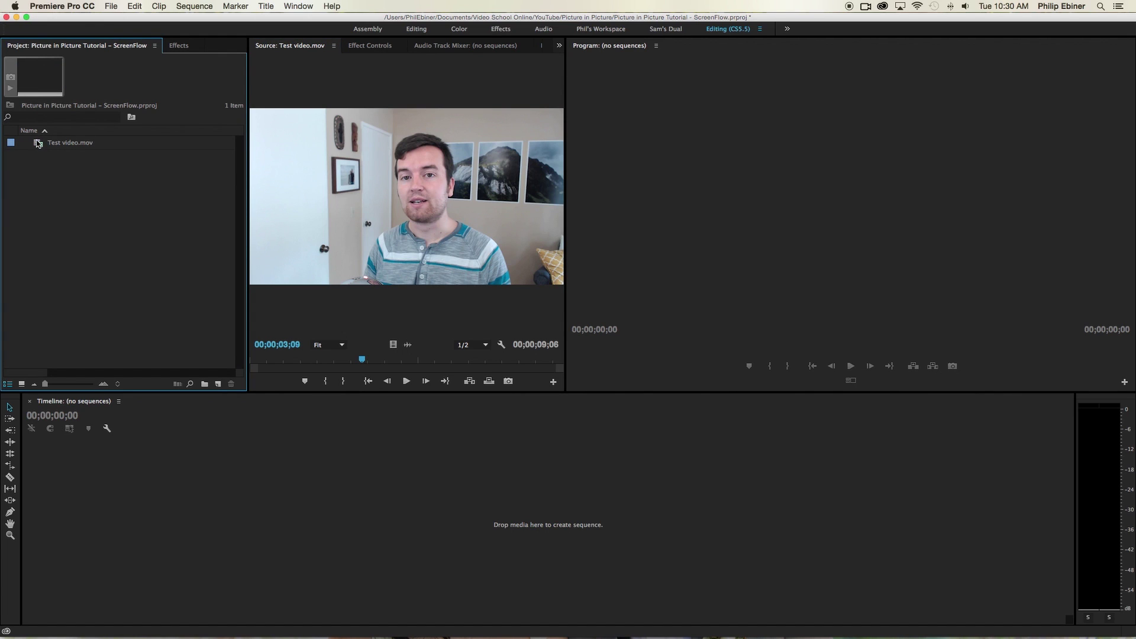
Make a Test video sequence from Test video.mov, zoom the timeline and play its first second
{"action": "left_click", "coordinate": [37, 144]}
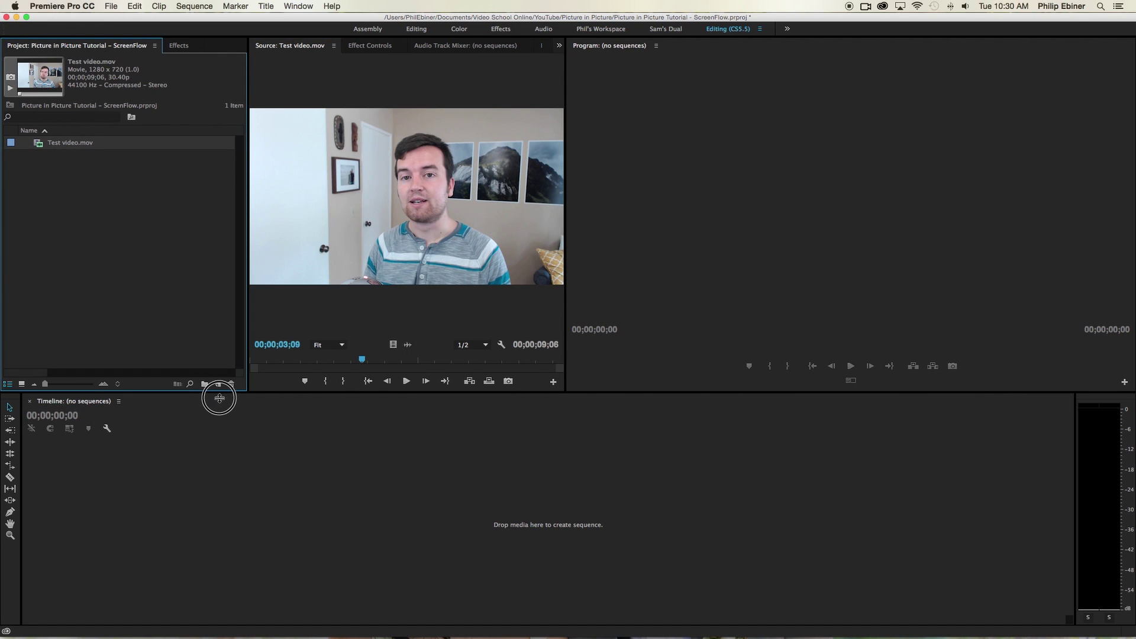
{"action": "left_click_drag", "start_coordinate": [61, 217], "coordinate": [219, 384]}
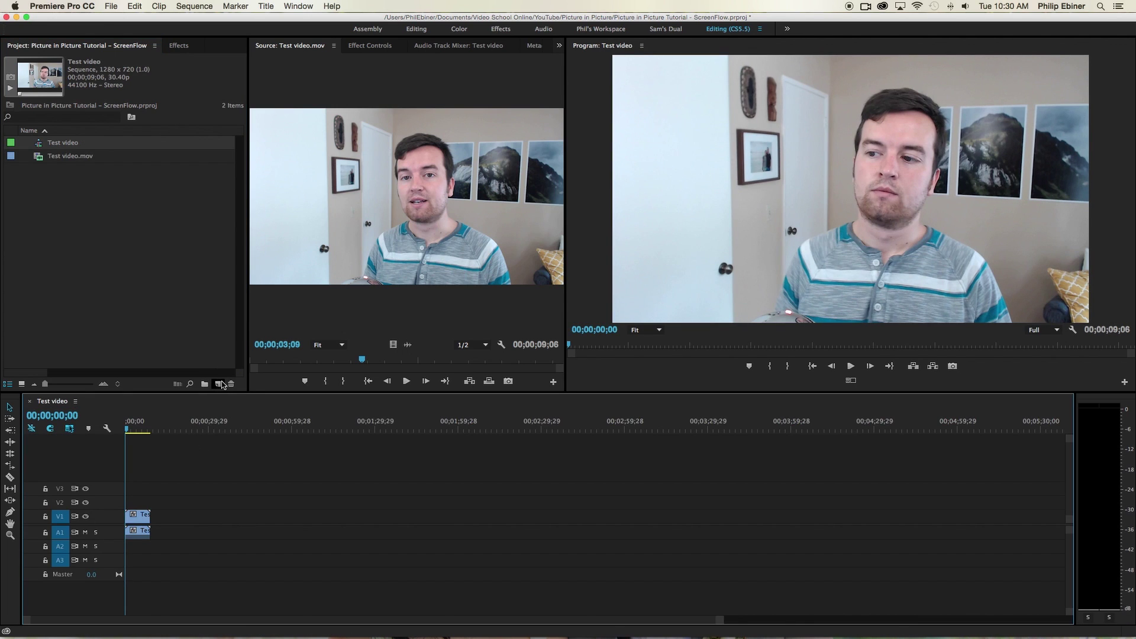
{"action": "key", "text": "equal"}
{"action": "key", "text": "equal"}
{"action": "key", "text": "equal"}
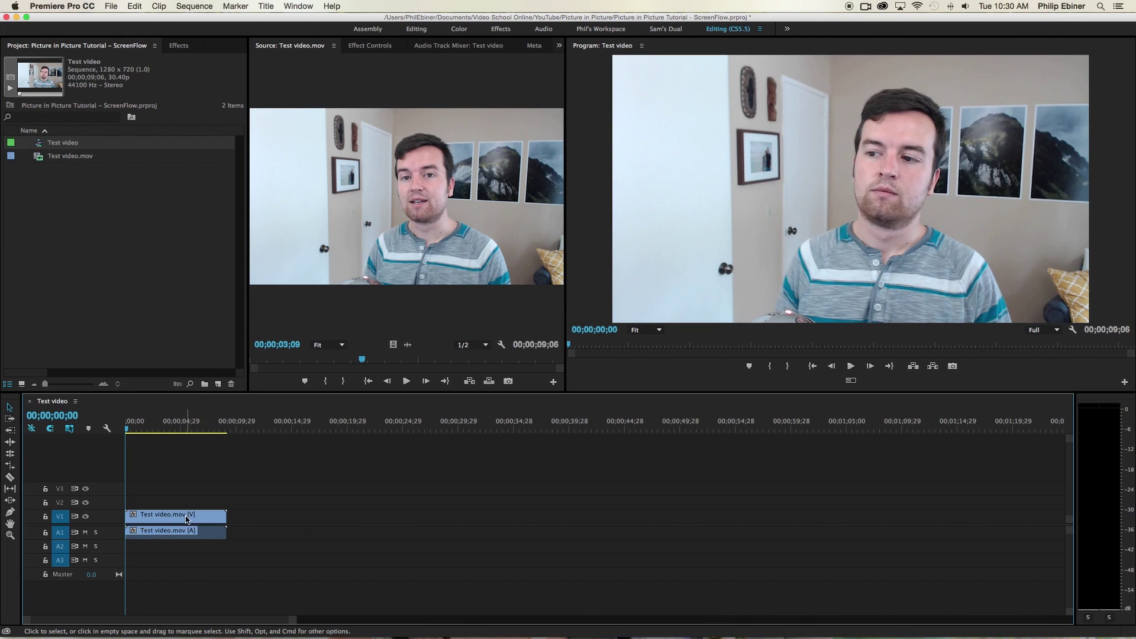
{"action": "key", "text": "space"}
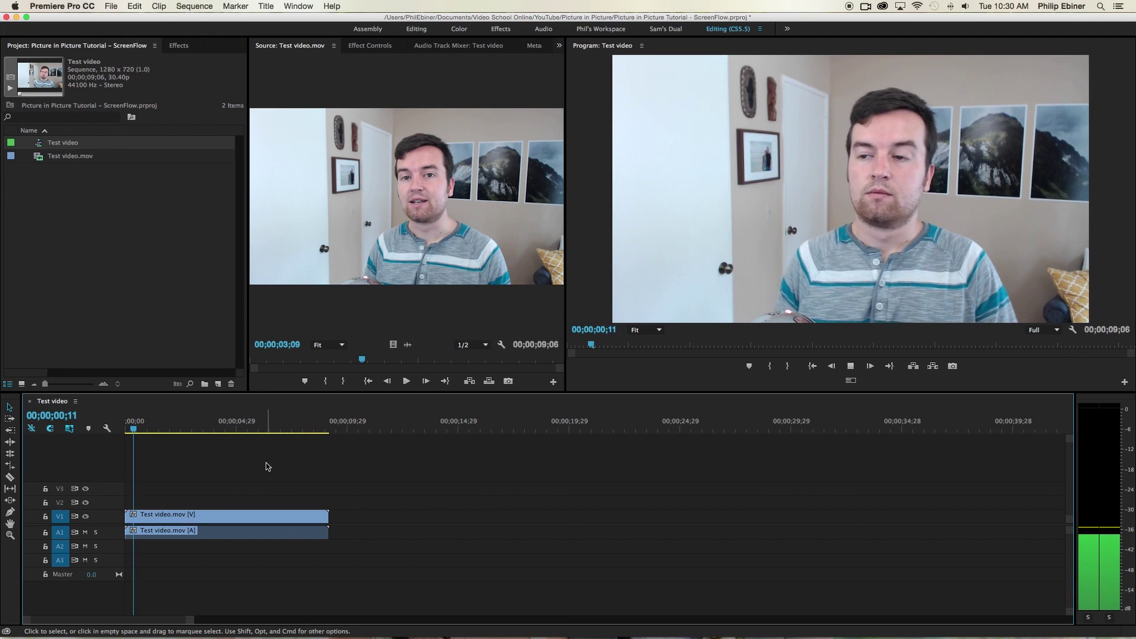
{"action": "key", "text": "space"}
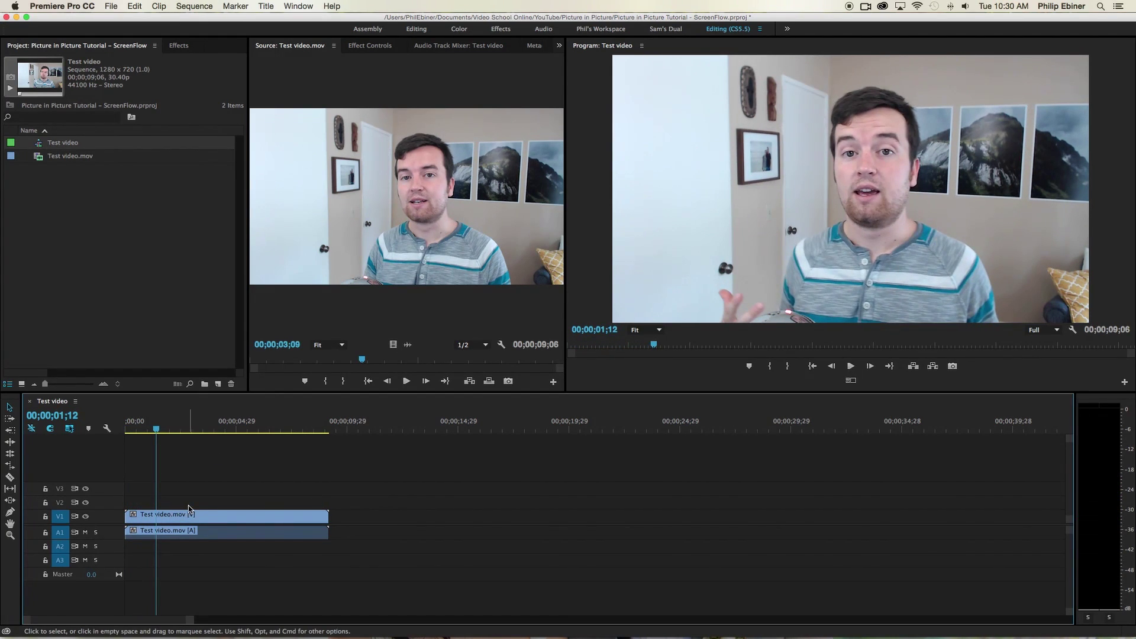
Drag the Test video.mov picture from track V1 up to V2, keeping its audio on A1
{"action": "left_click", "coordinate": [256, 519]}
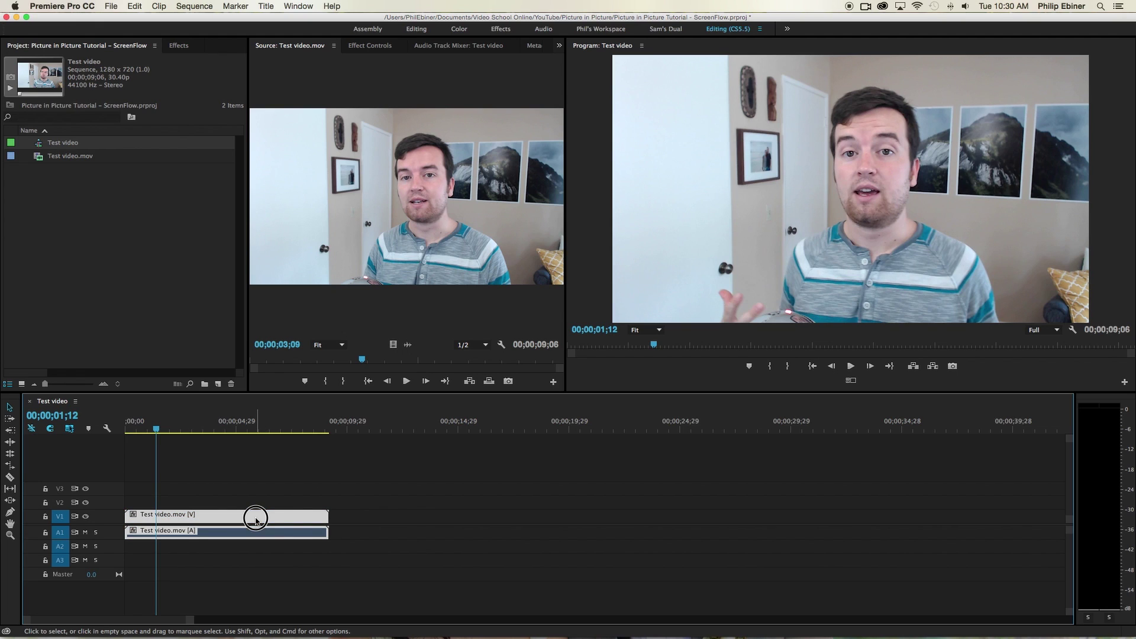
{"action": "mouse_move", "coordinate": [259, 520]}
{"action": "left_mouse_down"}
{"action": "mouse_move", "coordinate": [257, 507]}
{"action": "mouse_move", "coordinate": [256, 518]}
{"action": "left_mouse_up"}
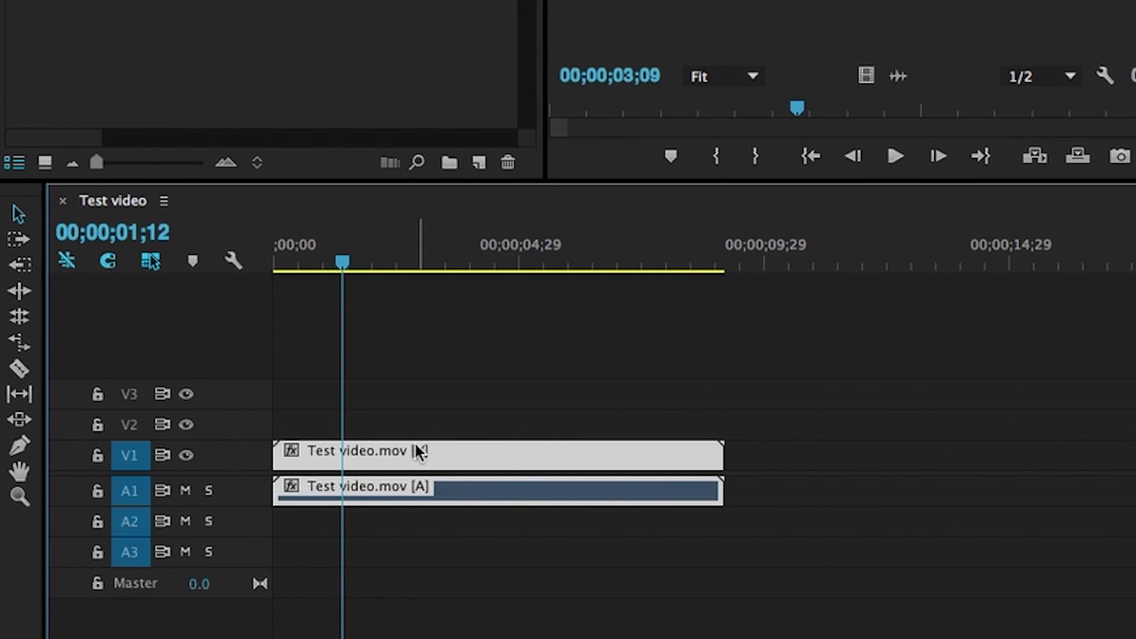
{"action": "left_click_drag", "start_coordinate": [409, 451], "coordinate": [414, 419]}
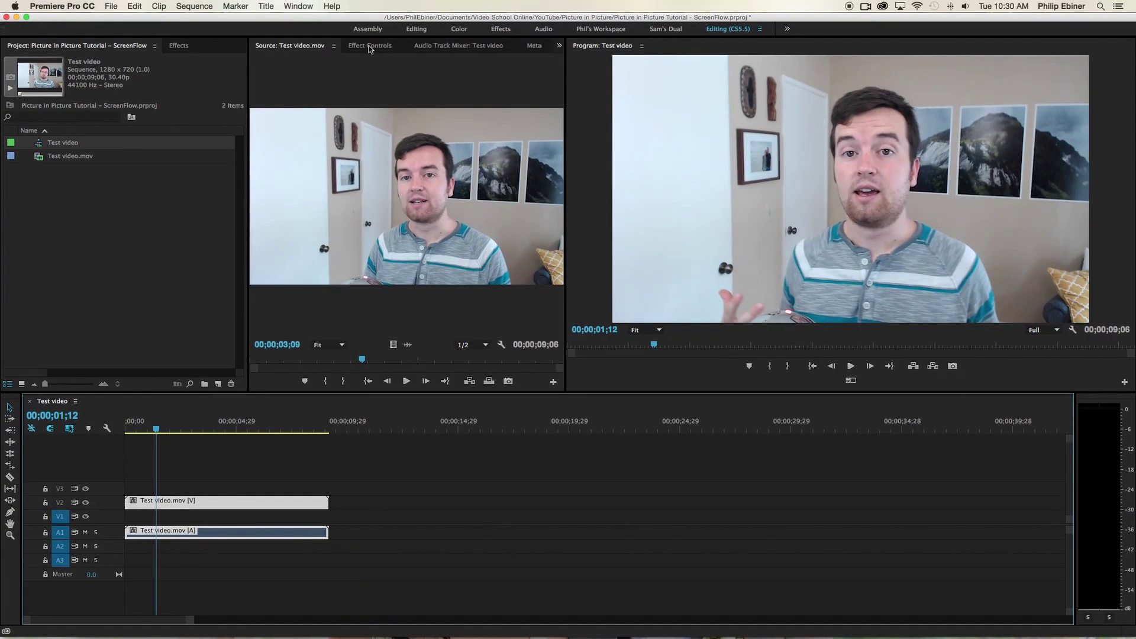
Set the V2 clip's Motion Scale to 50 in Effect Controls, then deselect it
{"action": "left_click", "coordinate": [369, 46]}
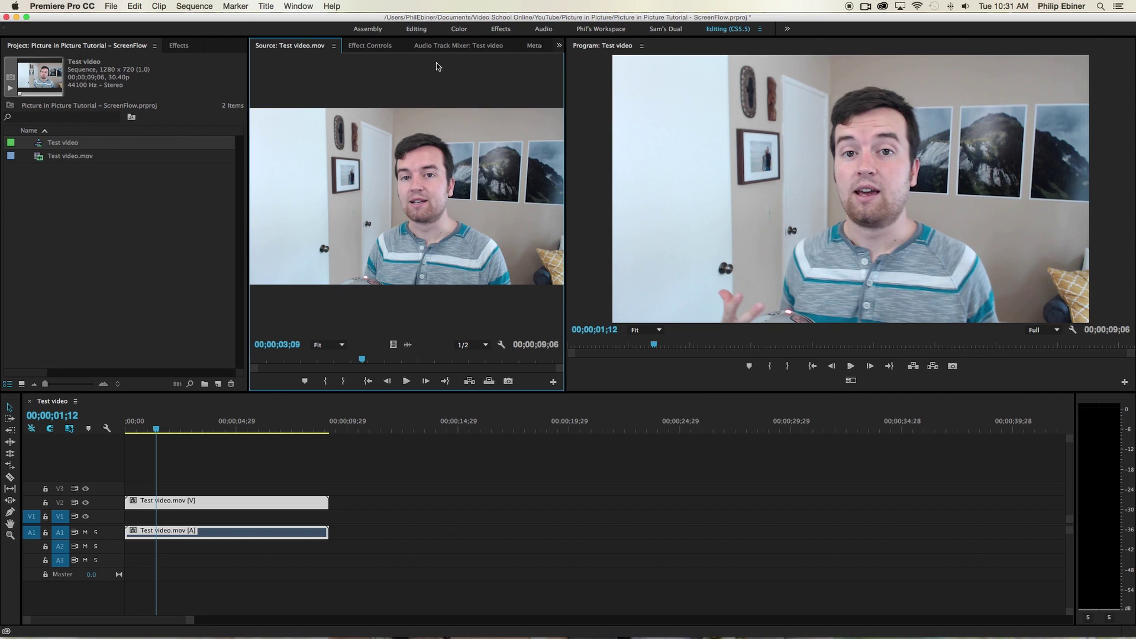
{"action": "left_click", "coordinate": [368, 48]}
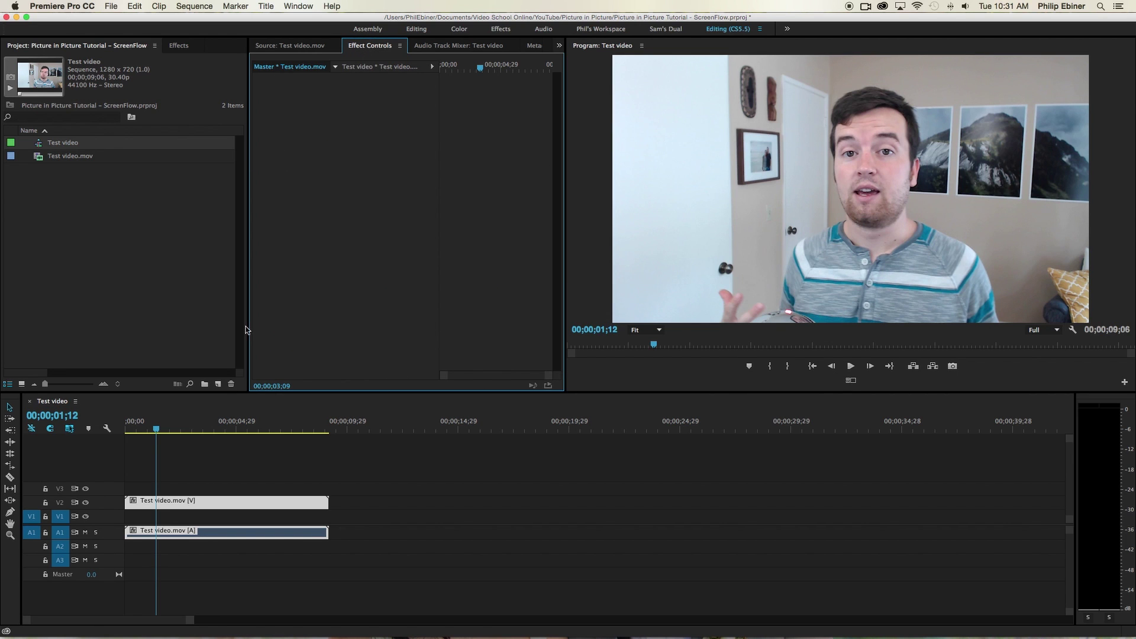
{"action": "left_click", "coordinate": [203, 501]}
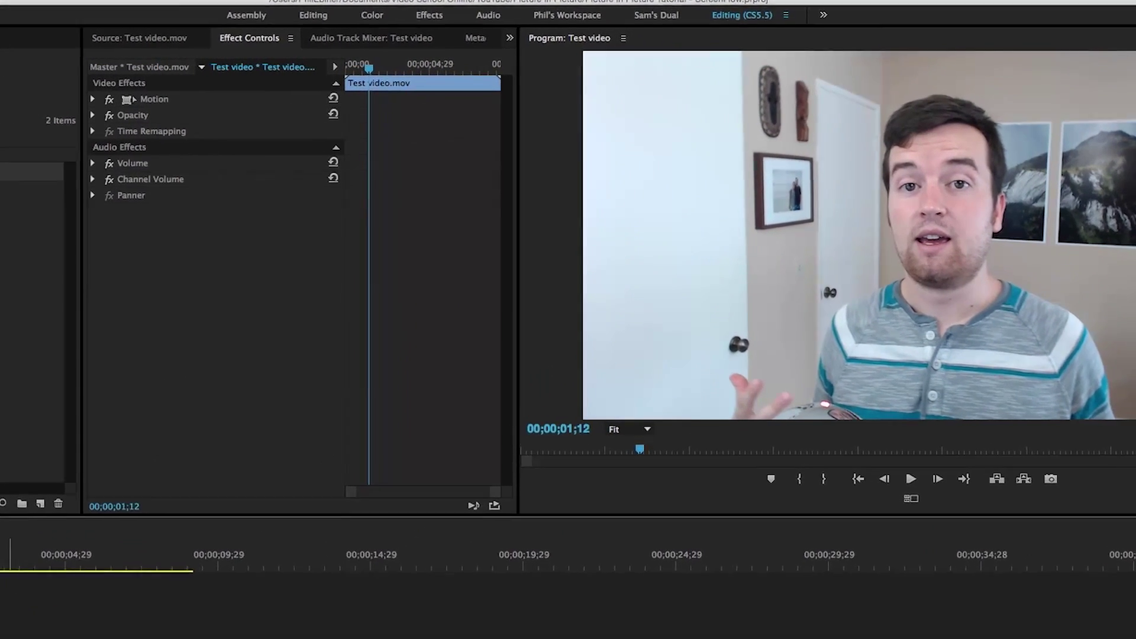
{"action": "left_click", "coordinate": [92, 99]}
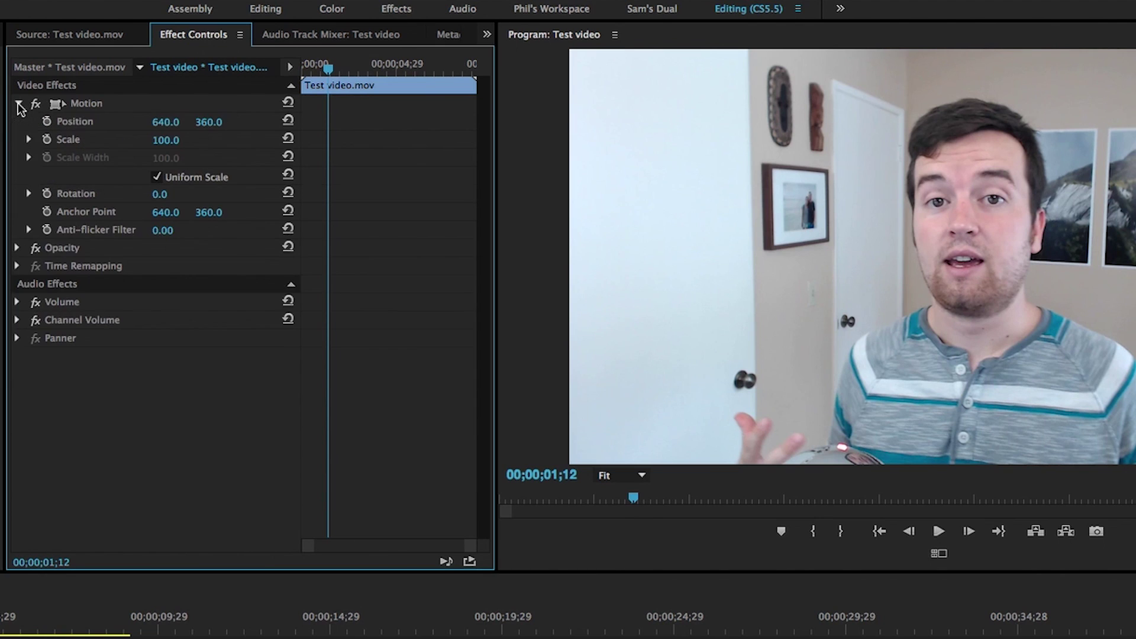
{"action": "left_click_drag", "start_coordinate": [172, 139], "coordinate": [138, 139]}
{"action": "left_click", "coordinate": [168, 142]}
{"action": "type", "text": "50"}
{"action": "key", "text": "Return"}
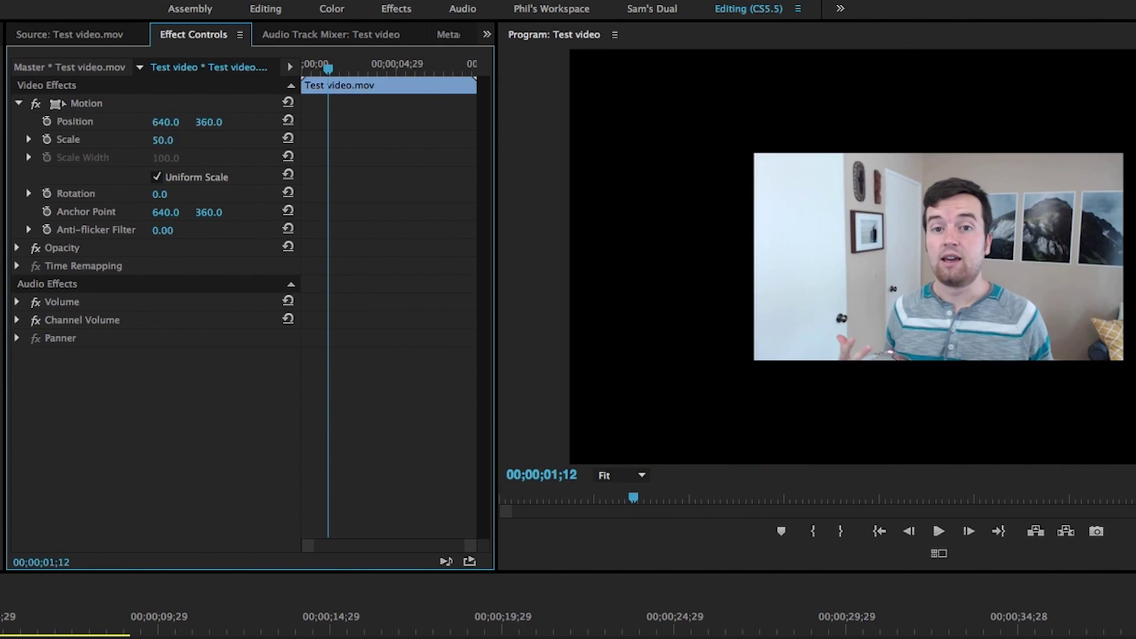
{"action": "key", "text": "ctrl+shift+a"}
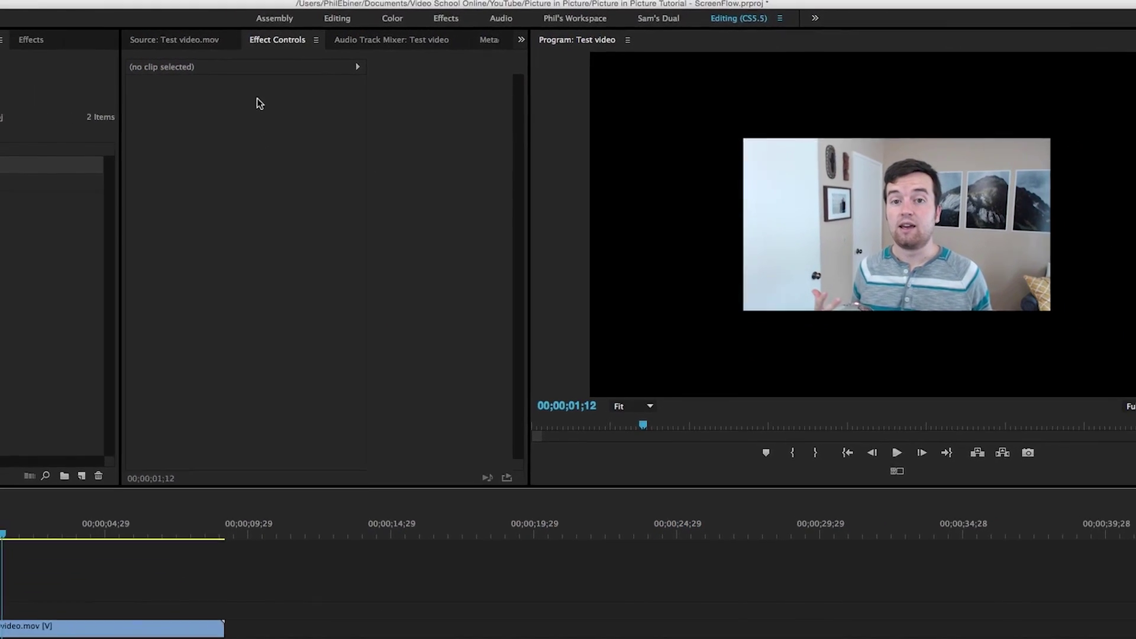
Create a 1280x720 white colour matte named White BG
{"action": "left_click", "coordinate": [18, 519]}
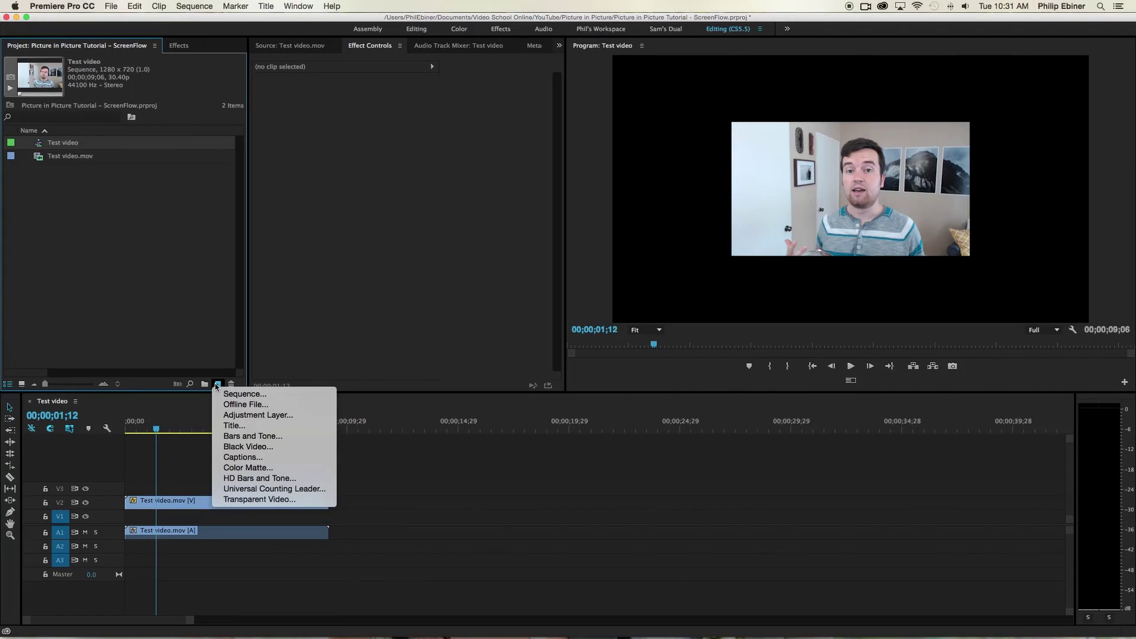
{"action": "left_click", "coordinate": [260, 467]}
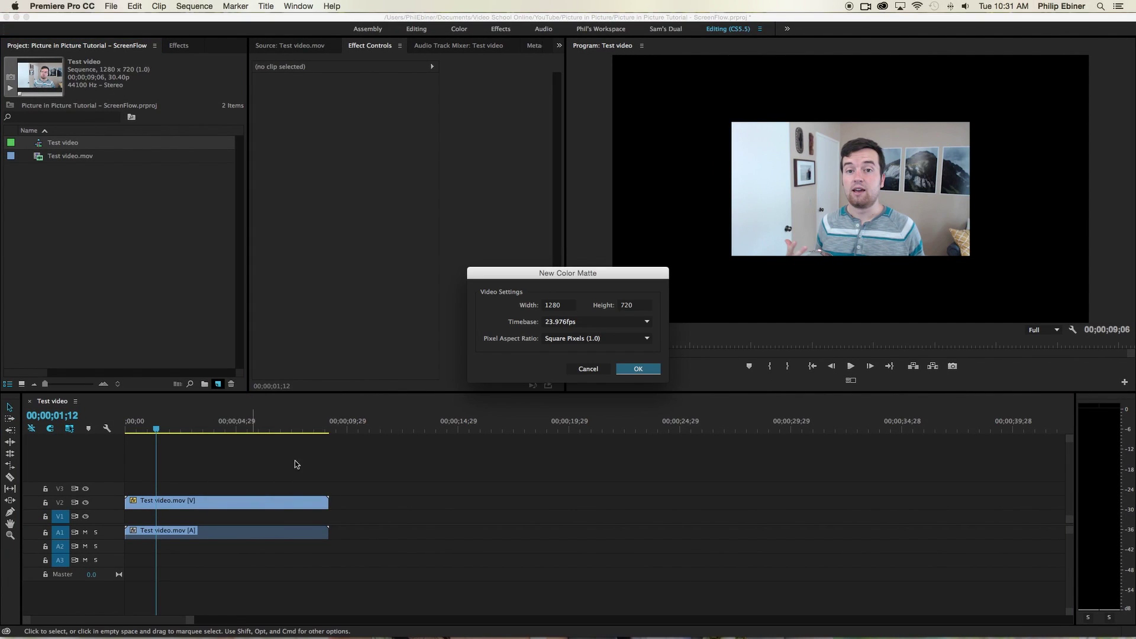
{"action": "left_click", "coordinate": [639, 368]}
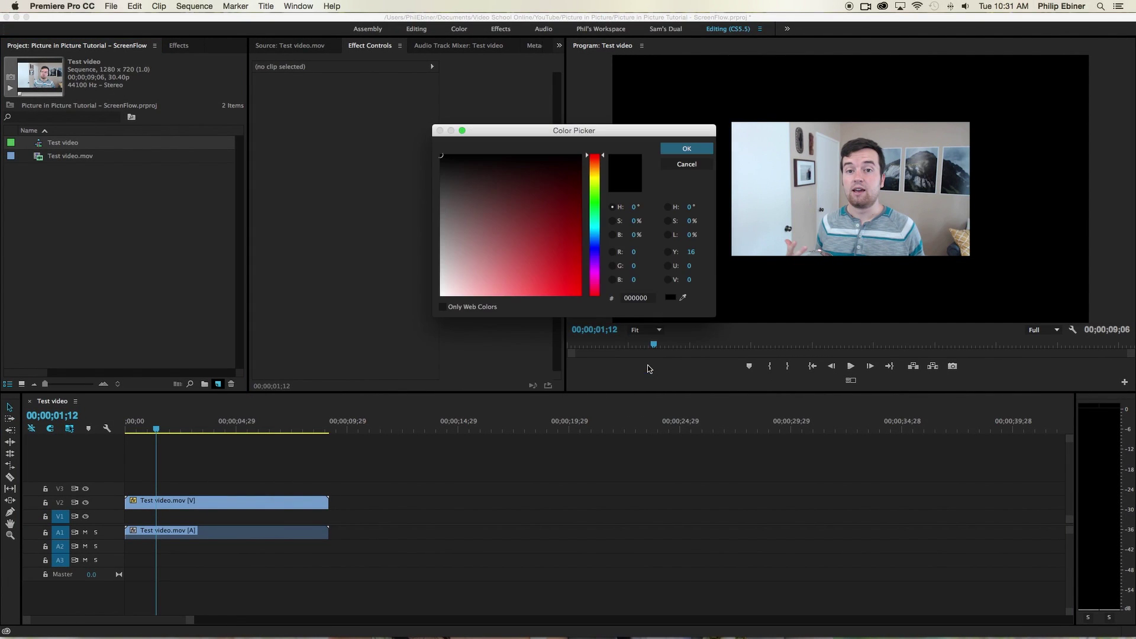
{"action": "left_click_drag", "start_coordinate": [484, 183], "coordinate": [418, 310]}
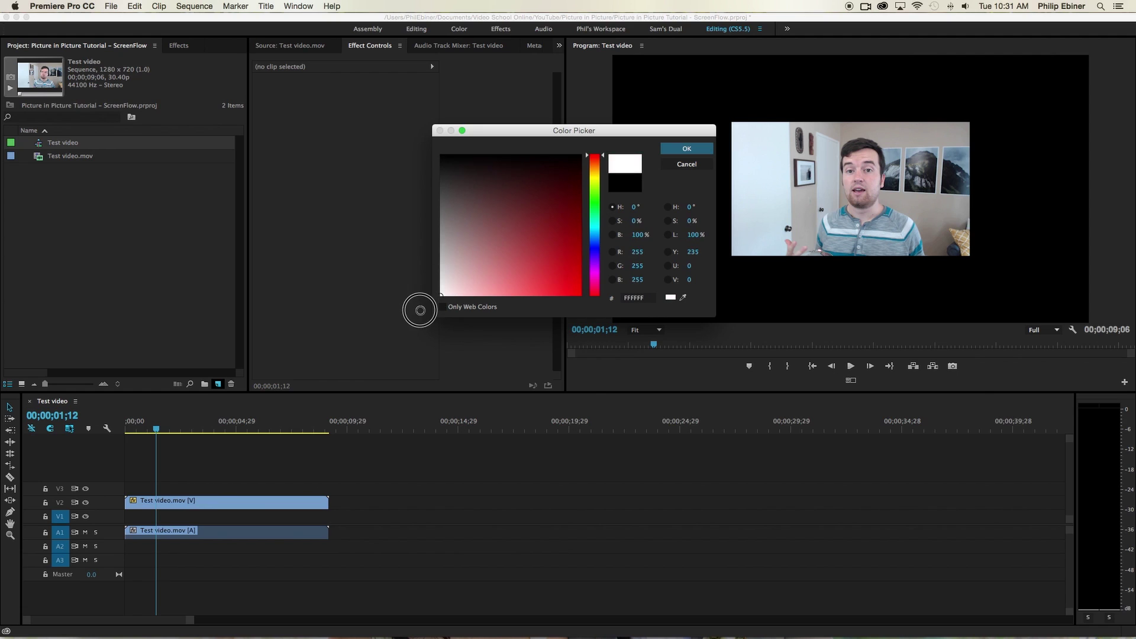
{"action": "left_click", "coordinate": [707, 151]}
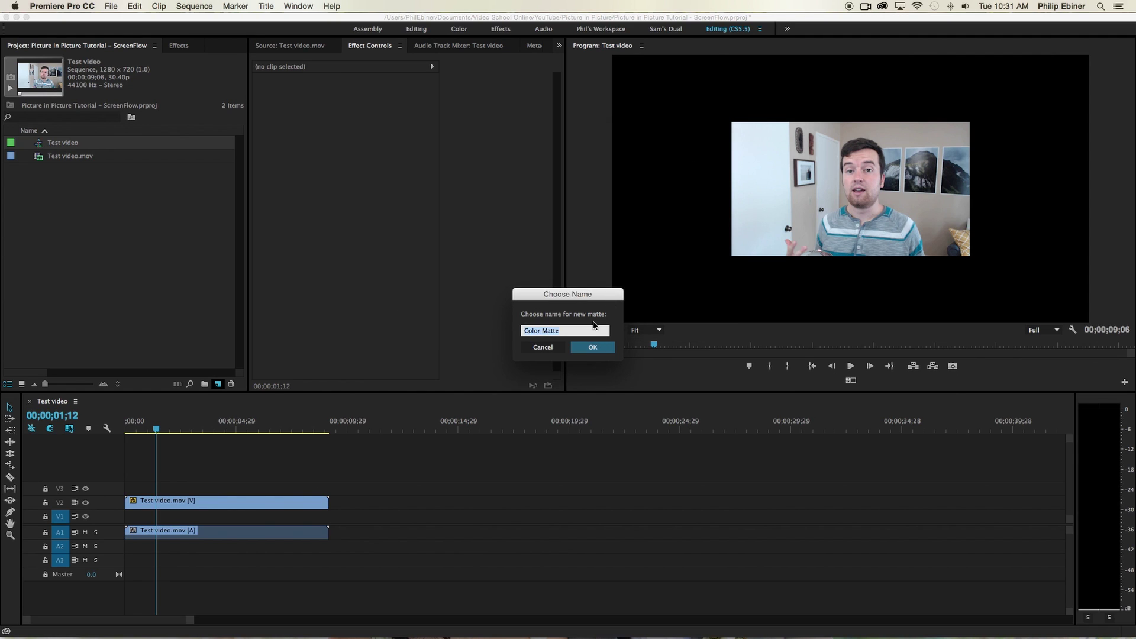
{"action": "type", "text": "White BG"}
{"action": "key", "text": "Return"}
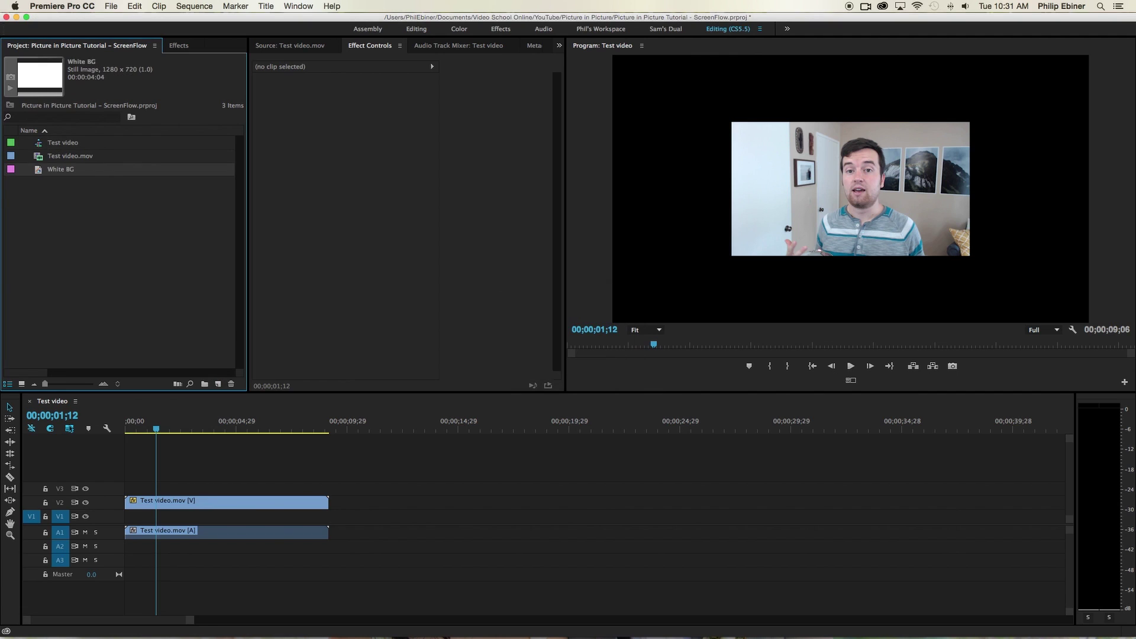
Place White BG on track V1 and extend it to Test video.mov's full length
{"action": "left_click_drag", "start_coordinate": [65, 175], "coordinate": [110, 519]}
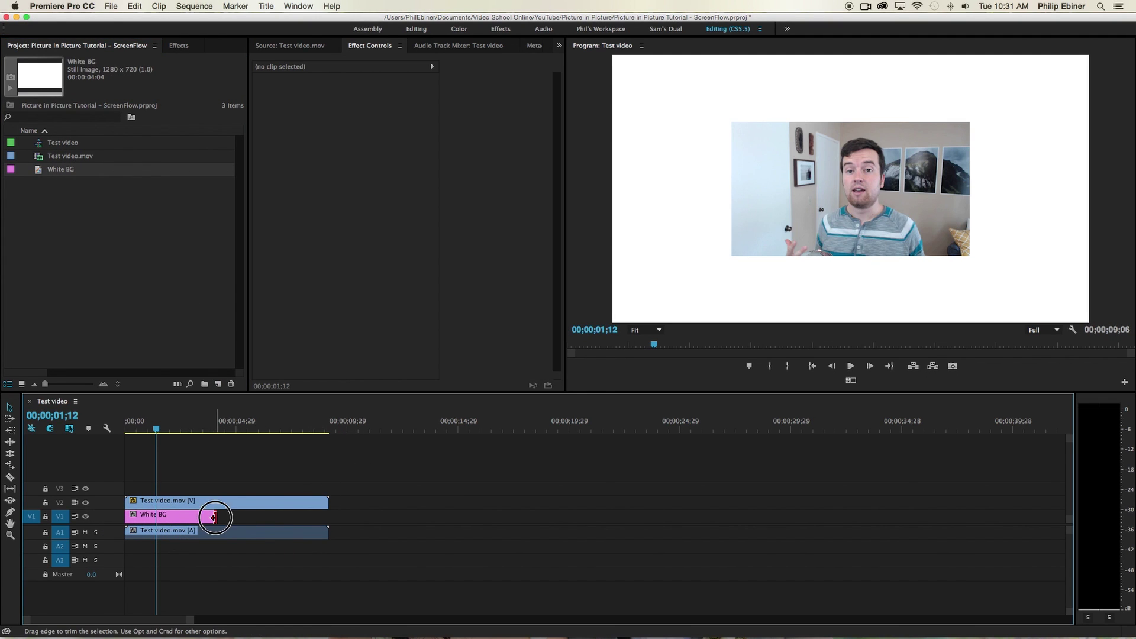
{"action": "left_click_drag", "start_coordinate": [215, 516], "coordinate": [328, 520]}
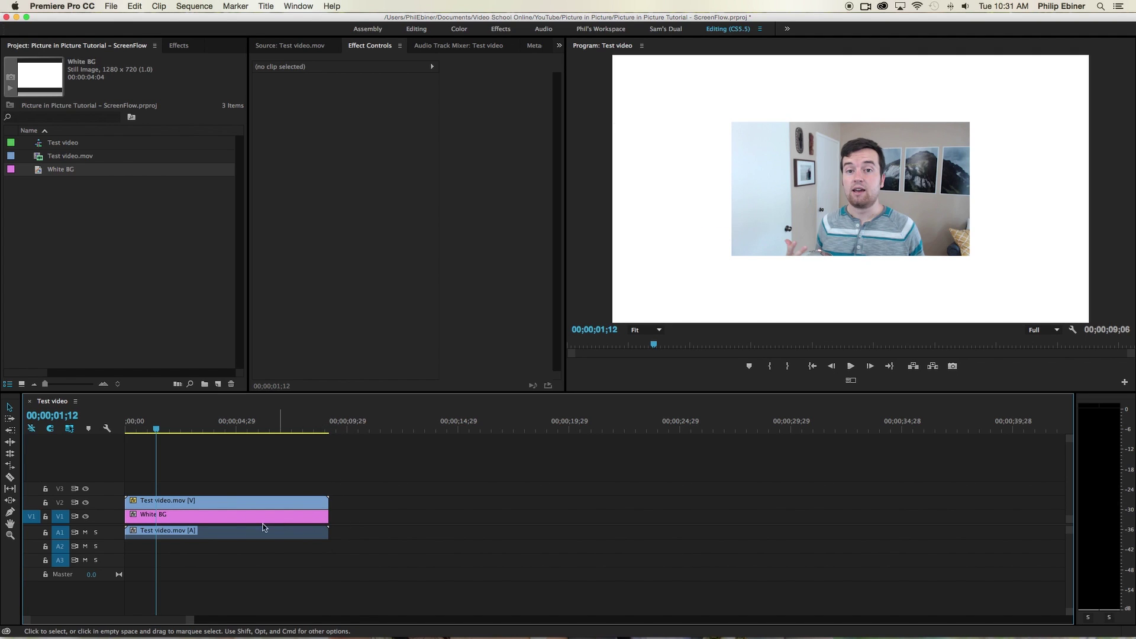
{"action": "left_click", "coordinate": [296, 501]}
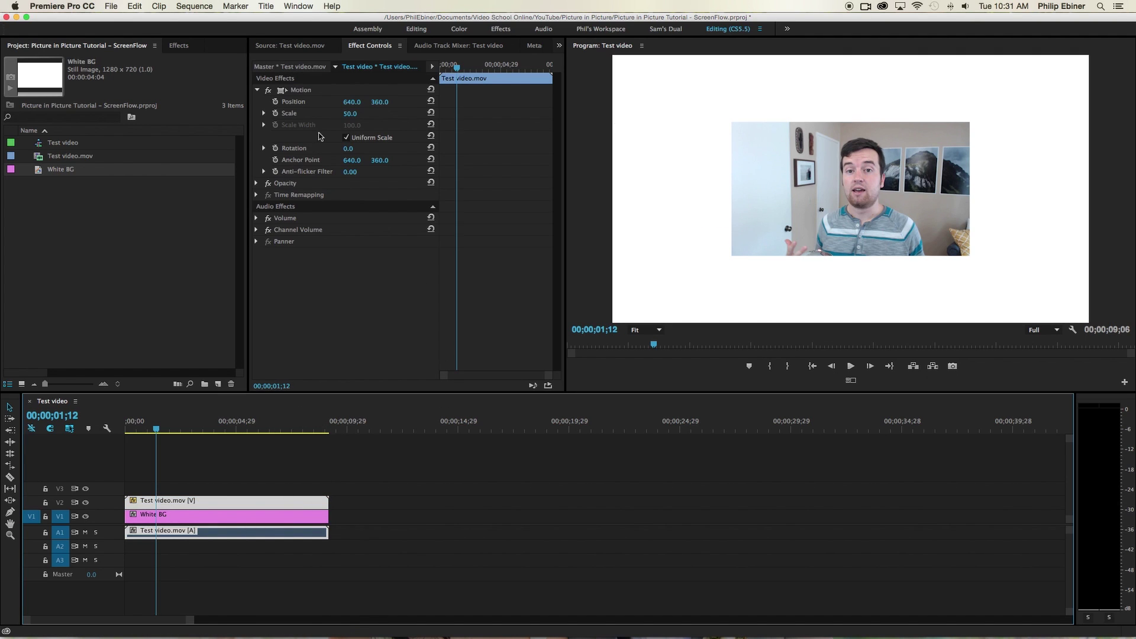
Move the talking-head video to the frame's lower-right corner and scale it to about 32.6
{"action": "left_click", "coordinate": [816, 153]}
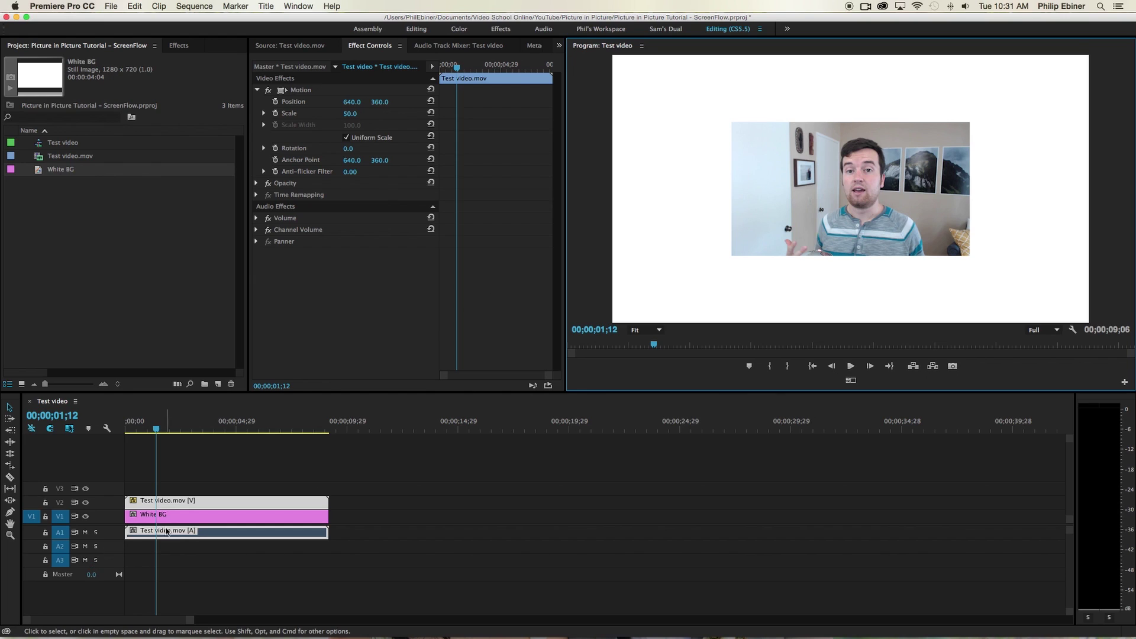
{"action": "left_click", "coordinate": [819, 166]}
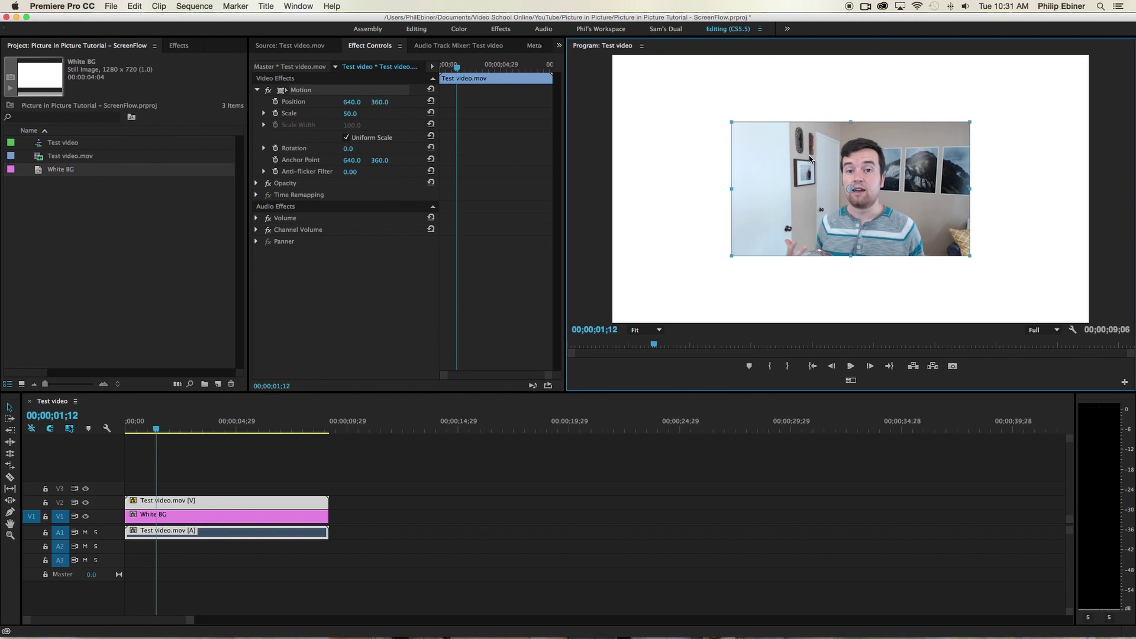
{"action": "left_click_drag", "start_coordinate": [810, 159], "coordinate": [910, 215]}
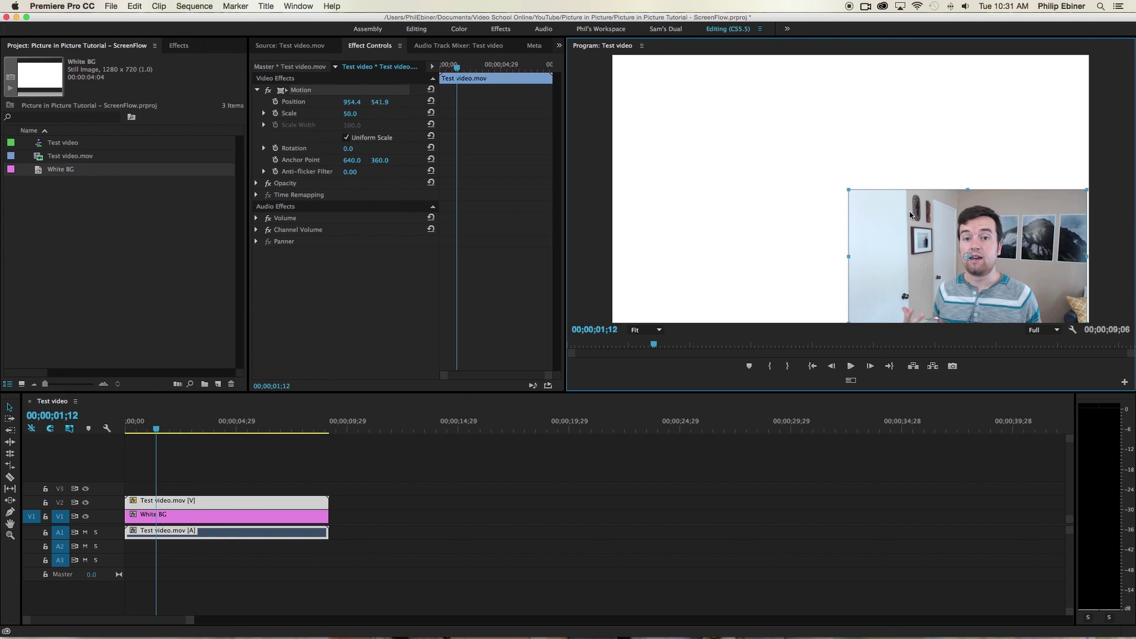
{"action": "left_click_drag", "start_coordinate": [856, 192], "coordinate": [870, 214]}
{"action": "left_click_drag", "start_coordinate": [967, 238], "coordinate": [1003, 254]}
{"action": "left_click", "coordinate": [341, 484]}
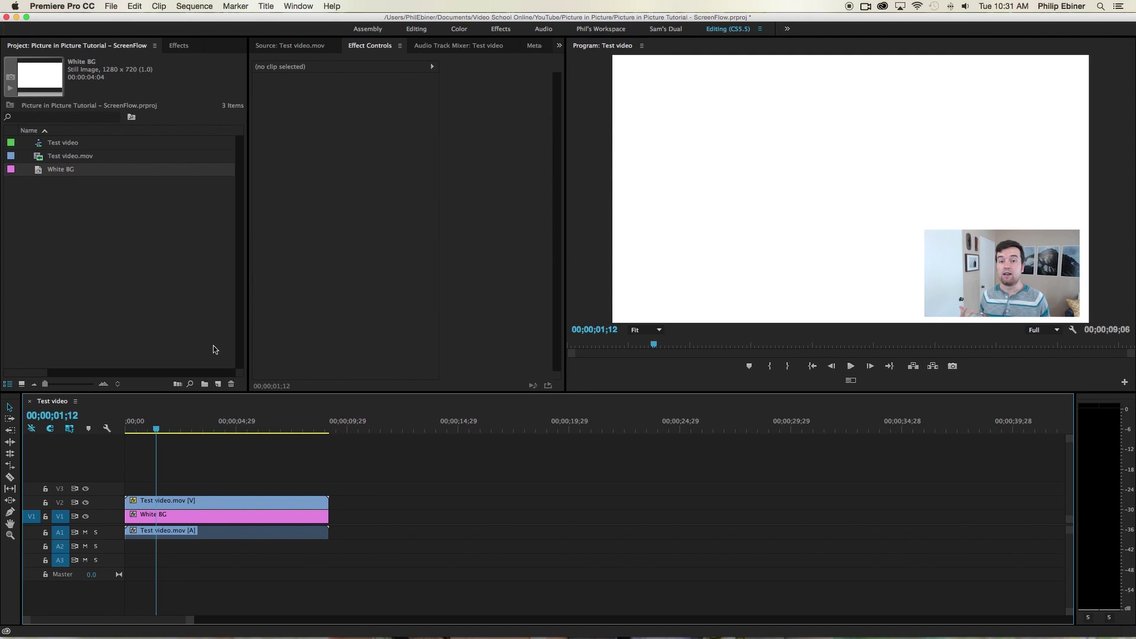
Create a new title named Text 1 from the New Item menu
{"action": "left_click", "coordinate": [218, 386]}
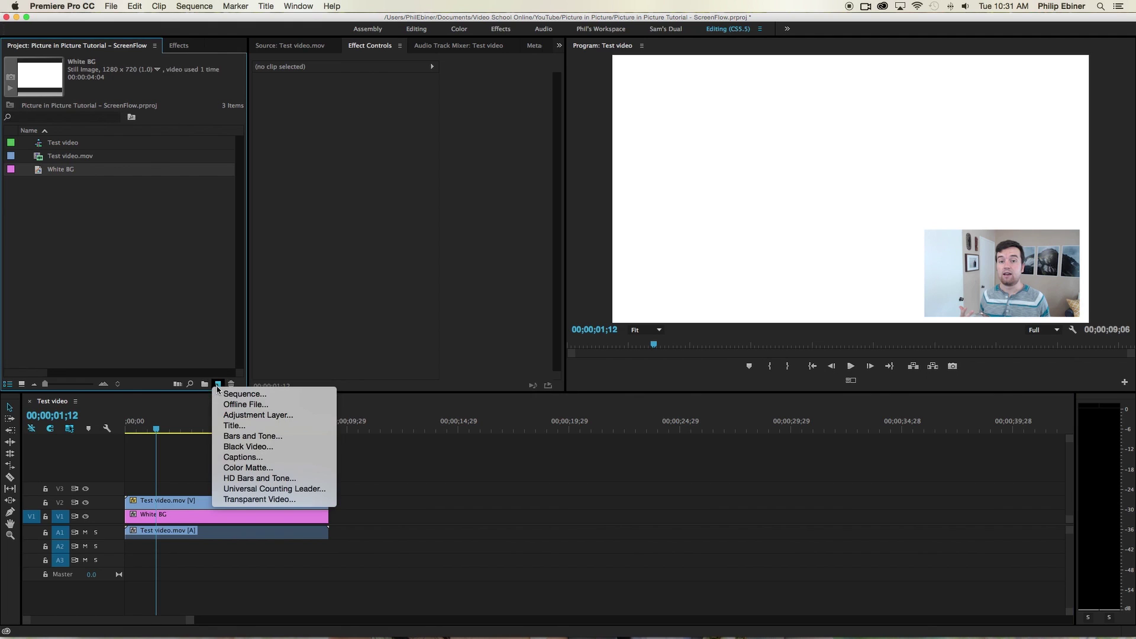
{"action": "left_click", "coordinate": [231, 425]}
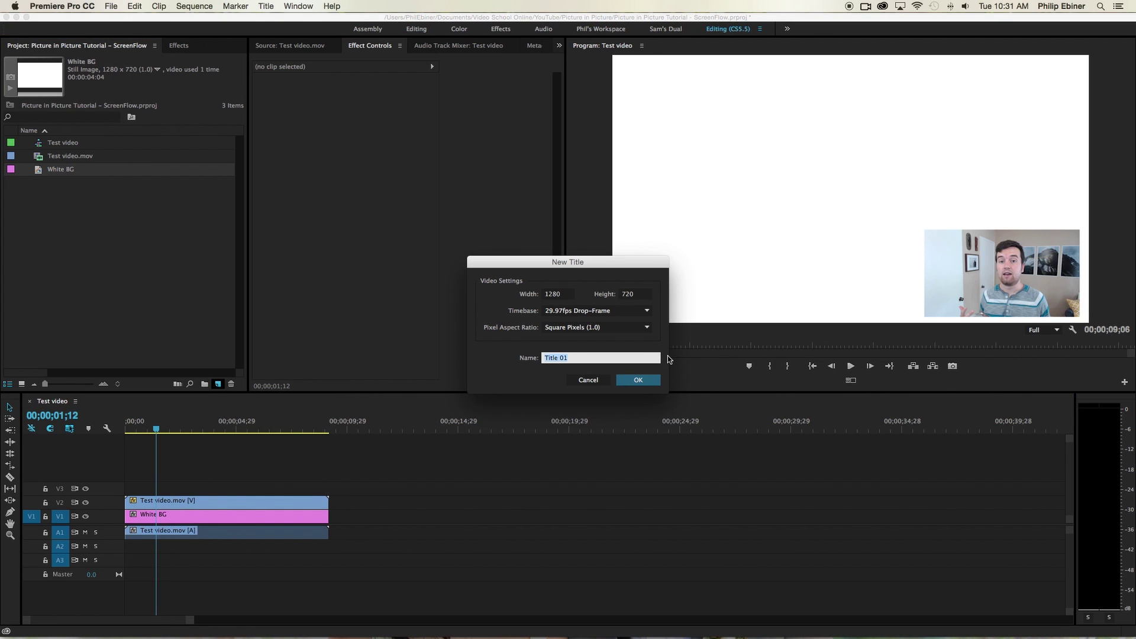
{"action": "type", "text": "Tex"}
{"action": "key", "text": "Return"}
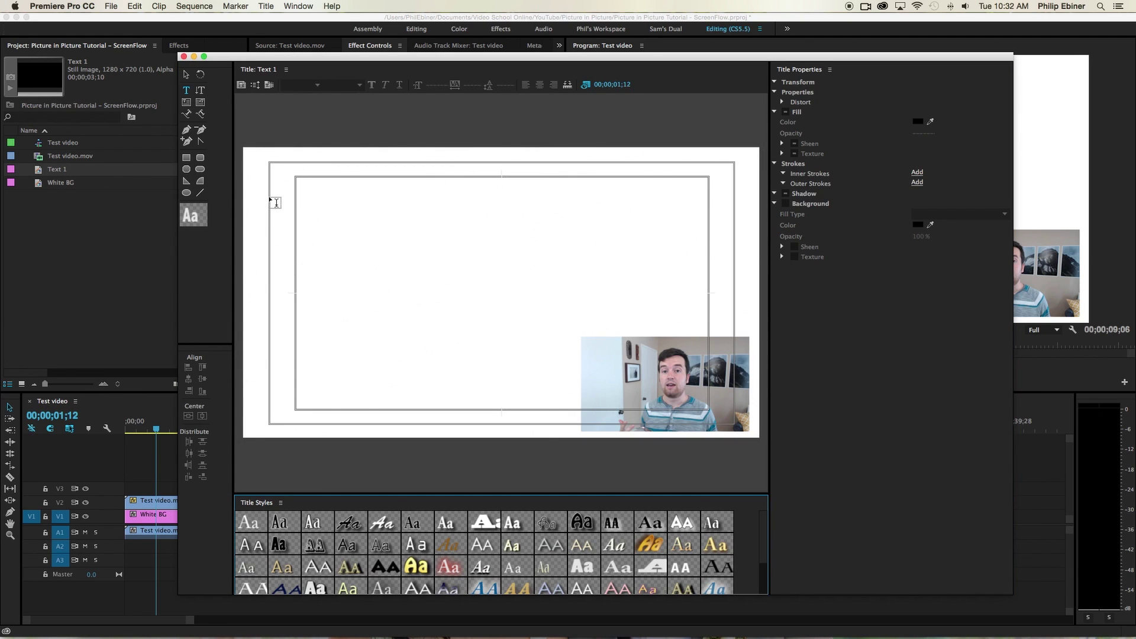
Draw an area text box with black fill and type the placeholder text asdfasdf
{"action": "left_click_drag", "start_coordinate": [270, 200], "coordinate": [572, 371]}
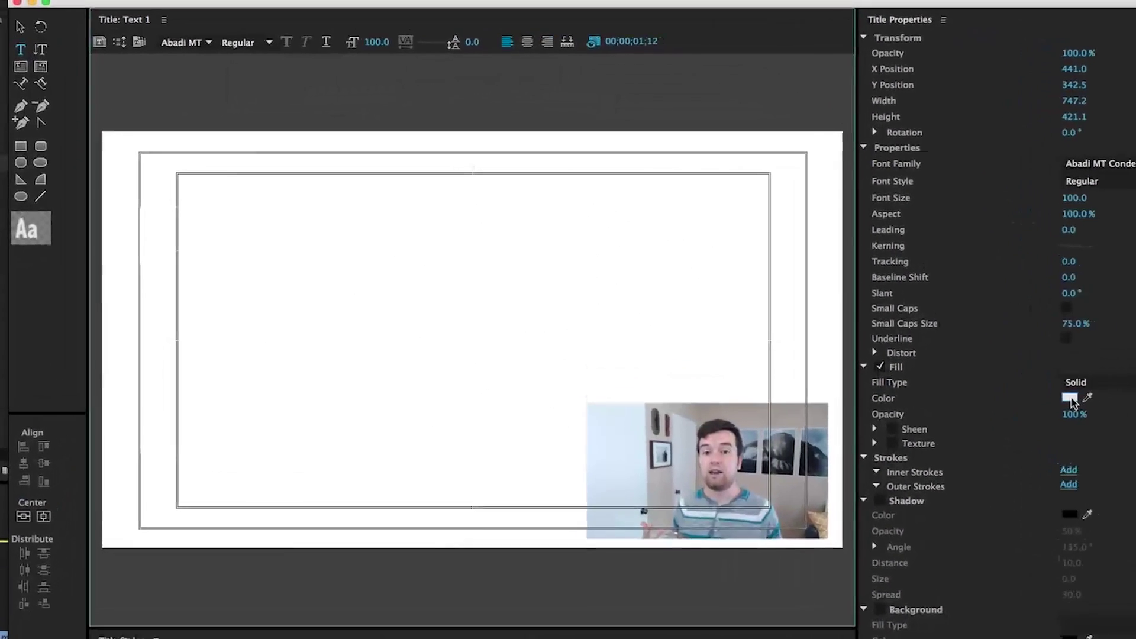
{"action": "left_click", "coordinate": [1071, 402]}
{"action": "left_click_drag", "start_coordinate": [527, 234], "coordinate": [317, 77]}
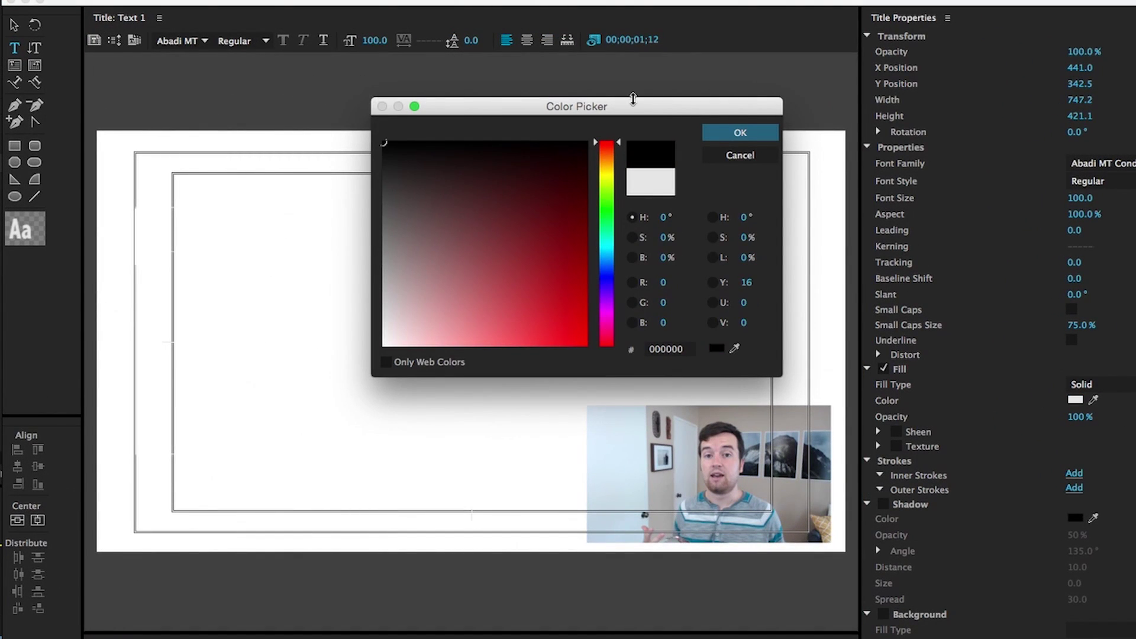
{"action": "left_click", "coordinate": [740, 132]}
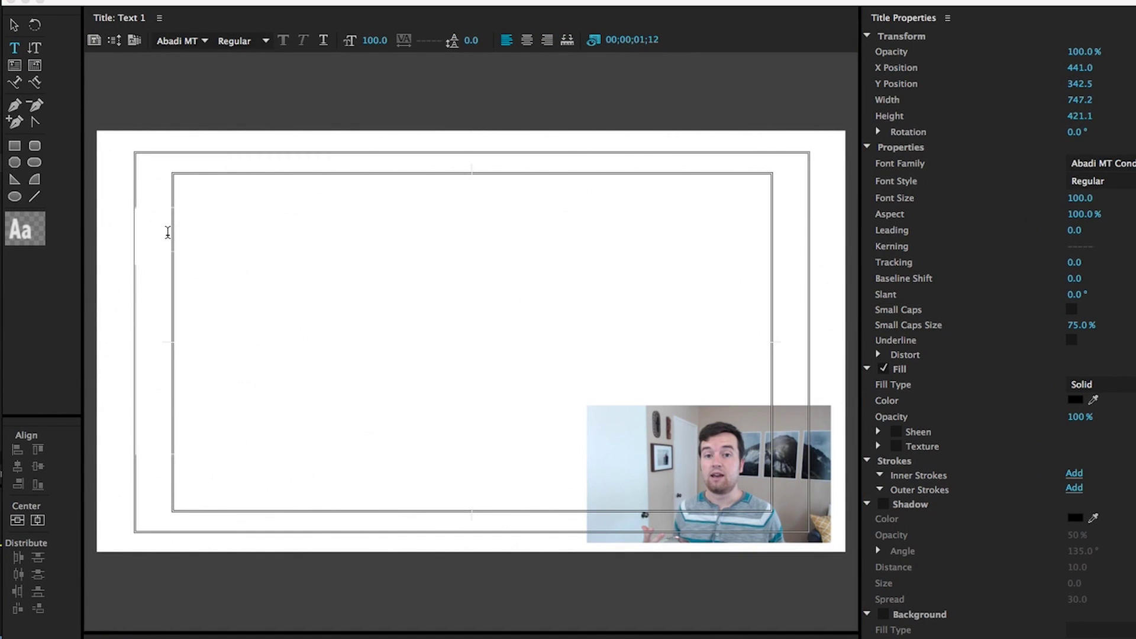
{"action": "type", "text": "asdfasdf"}
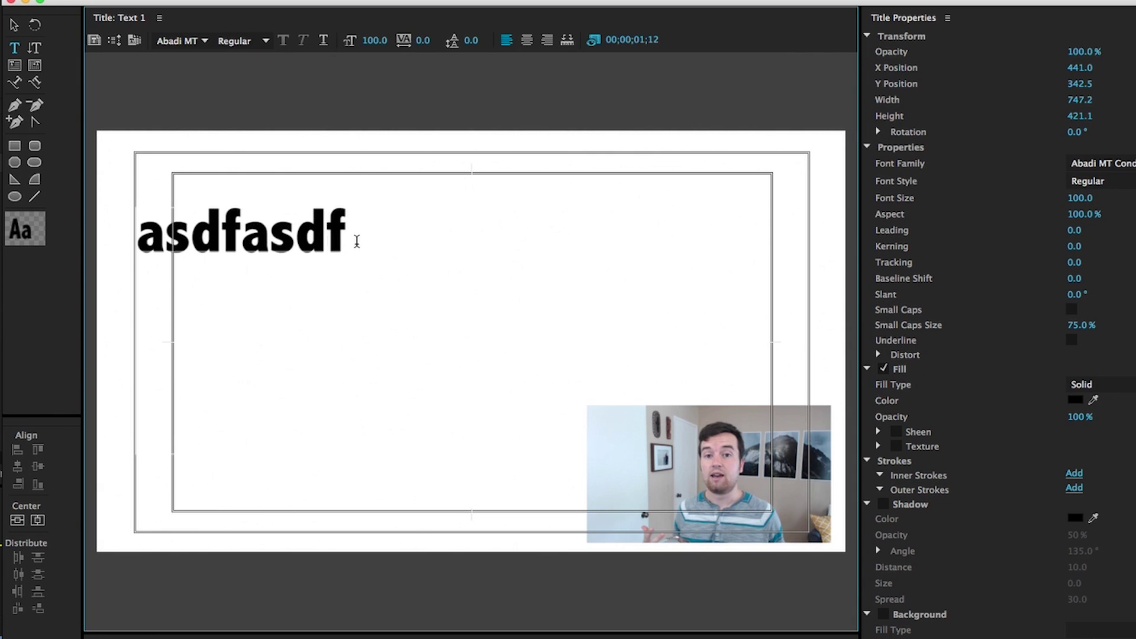
{"action": "left_click_drag", "start_coordinate": [355, 241], "coordinate": [41, 241]}
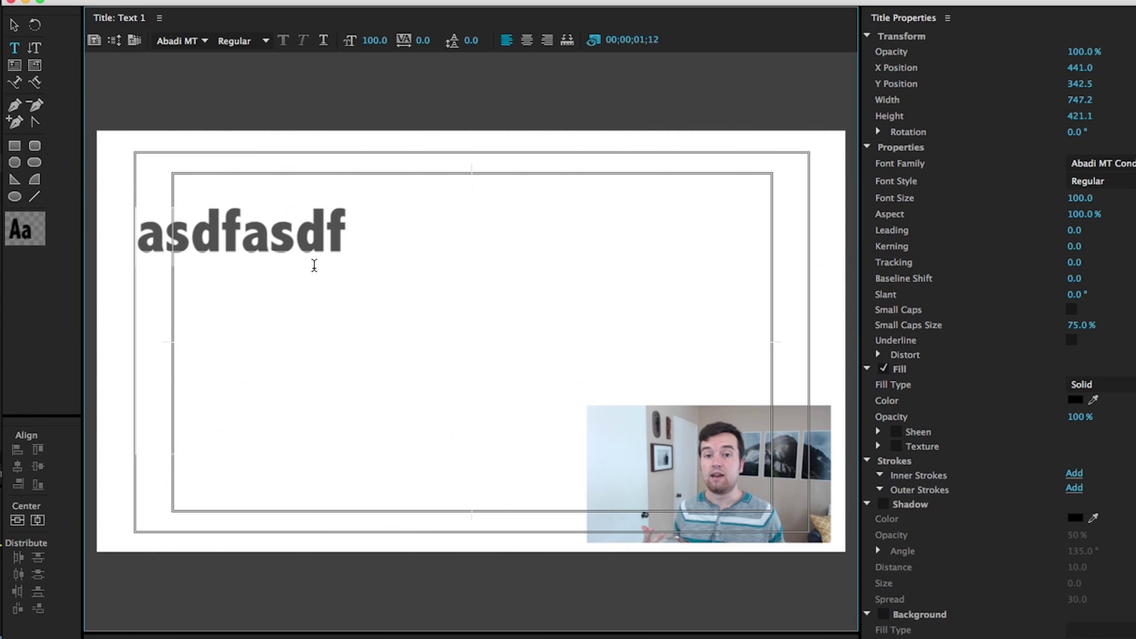
Change the asdfasdf text's font from Abadi MT to Avenir Light
{"action": "left_click", "coordinate": [197, 40]}
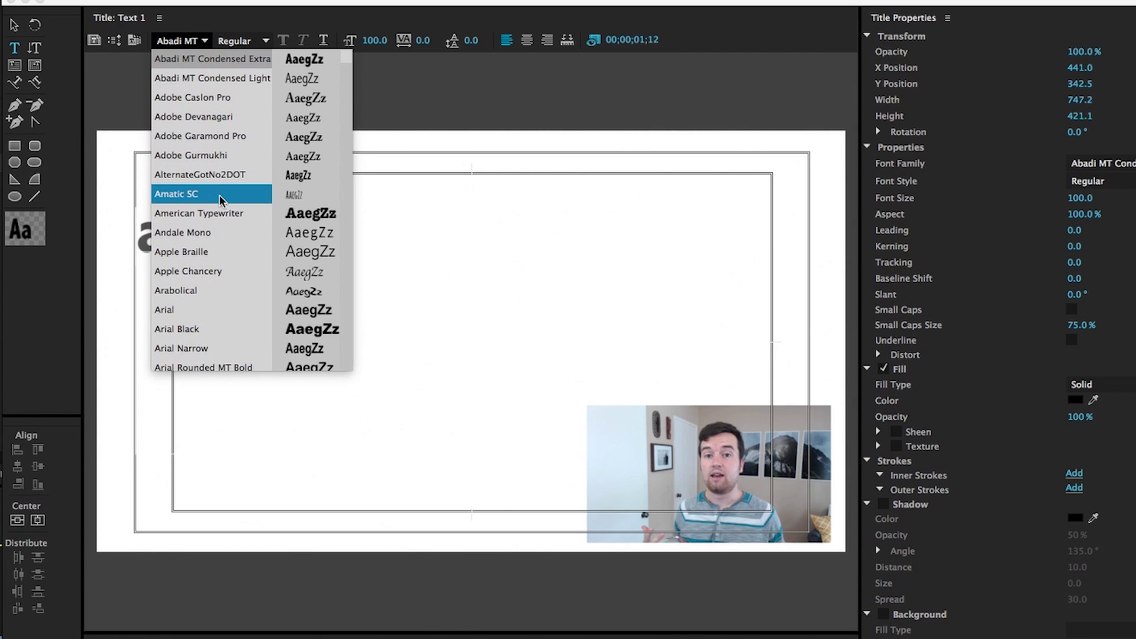
{"action": "scroll", "coordinate": [237, 254], "scroll_direction": "down", "scroll_amount": 5}
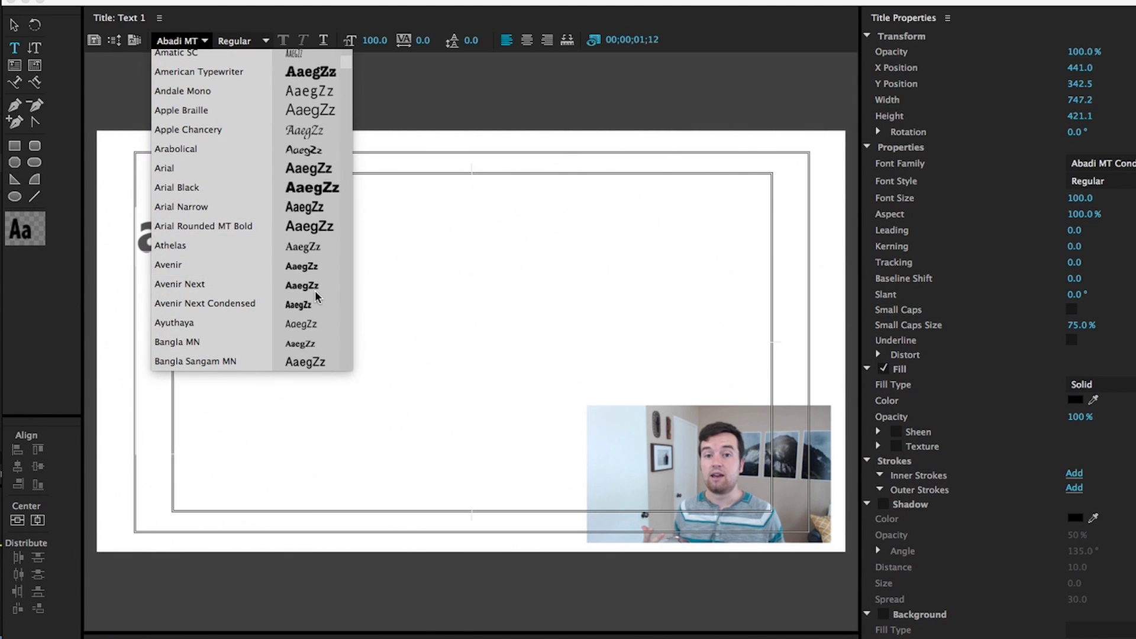
{"action": "left_click", "coordinate": [211, 265]}
{"action": "left_click", "coordinate": [275, 239]}
{"action": "left_click", "coordinate": [268, 236]}
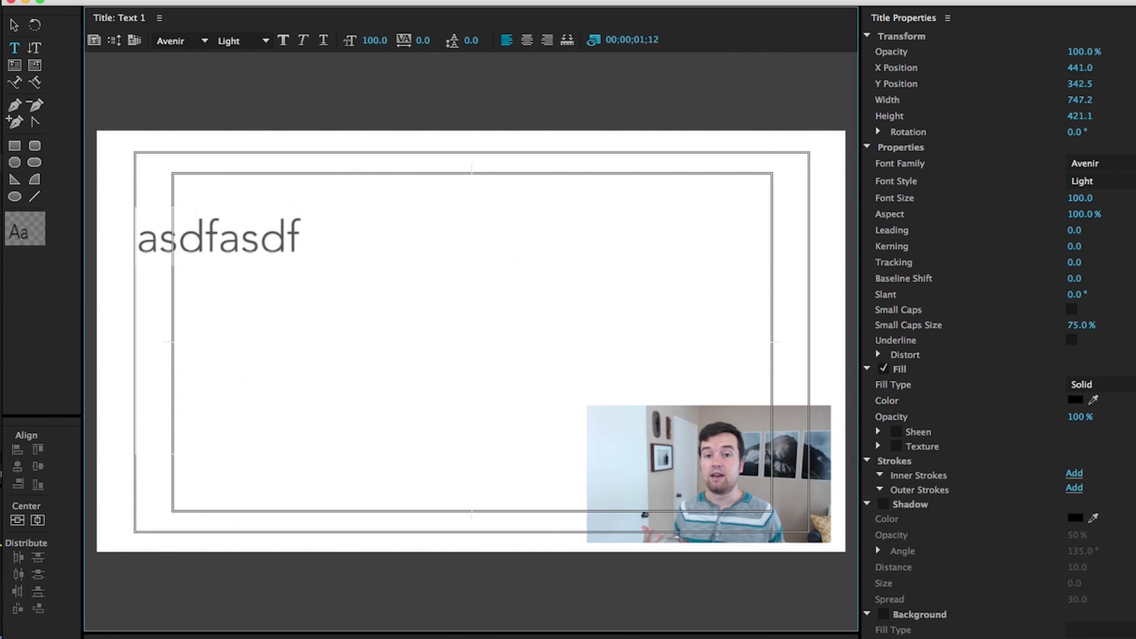
Type a bullet followed by the line 'Here is your note 1' in the title
{"action": "left_click", "coordinate": [142, 203]}
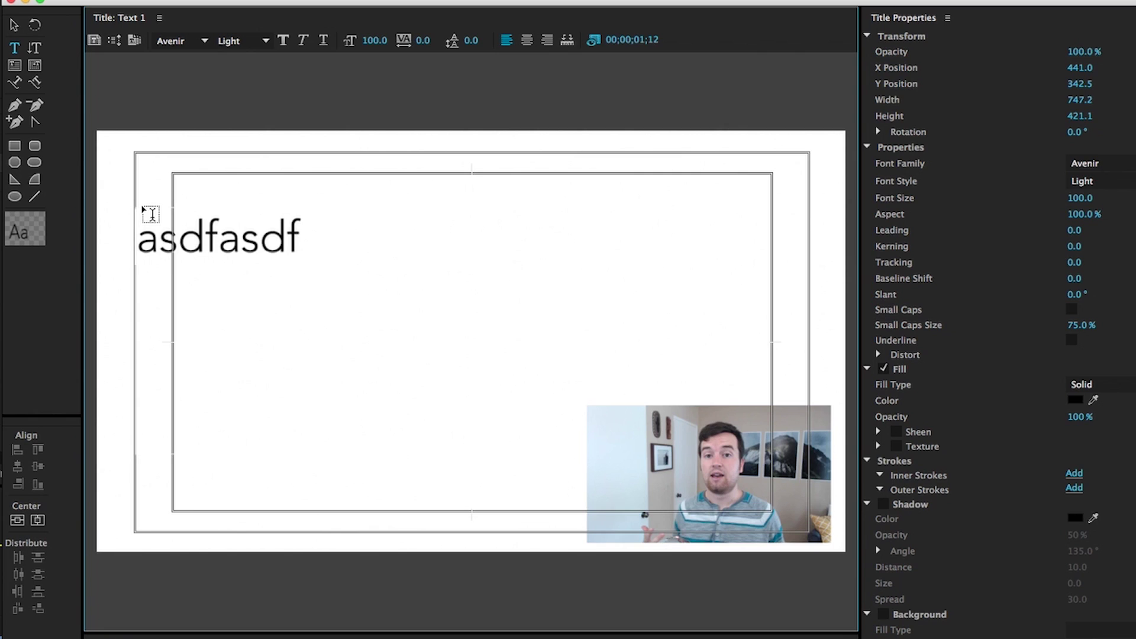
{"action": "type", "text": "•"}
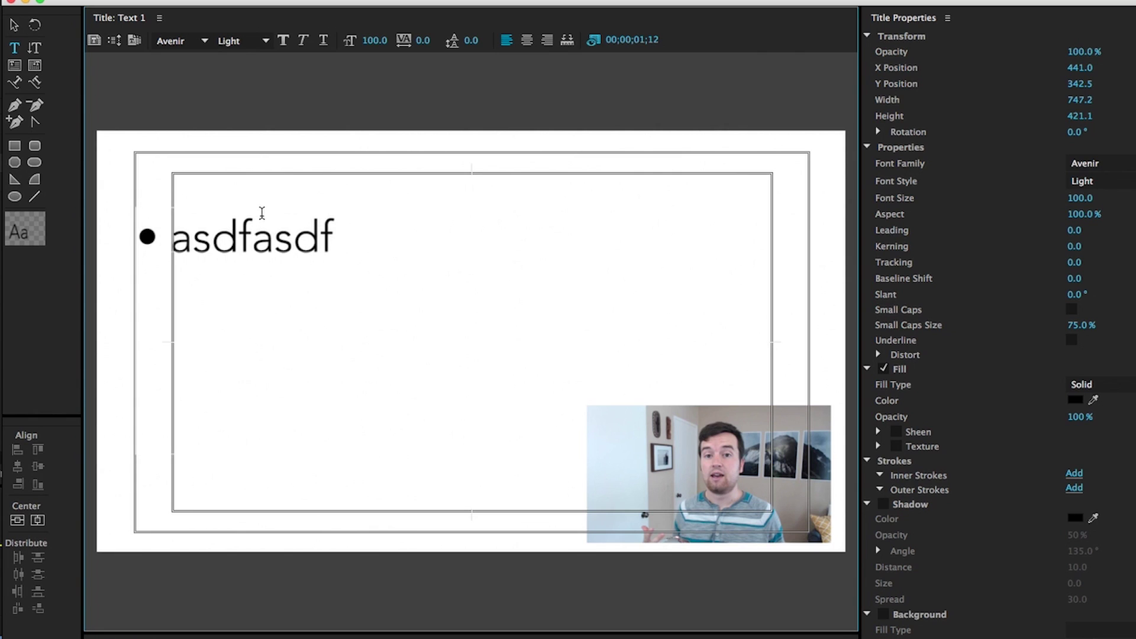
{"action": "left_click", "coordinate": [92, 240]}
{"action": "mouse_move", "coordinate": [375, 39]}
{"action": "left_mouse_down"}
{"action": "mouse_move", "coordinate": [332, 40]}
{"action": "mouse_move", "coordinate": [364, 40]}
{"action": "left_mouse_up"}
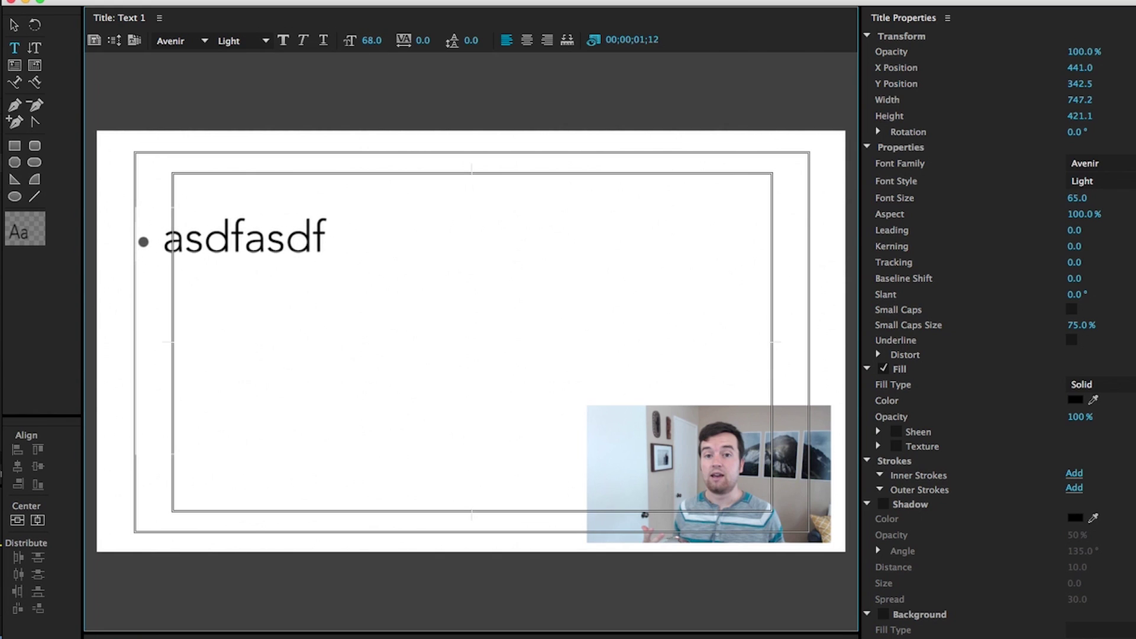
{"action": "key", "text": "super+z"}
{"action": "left_click", "coordinate": [248, 249]}
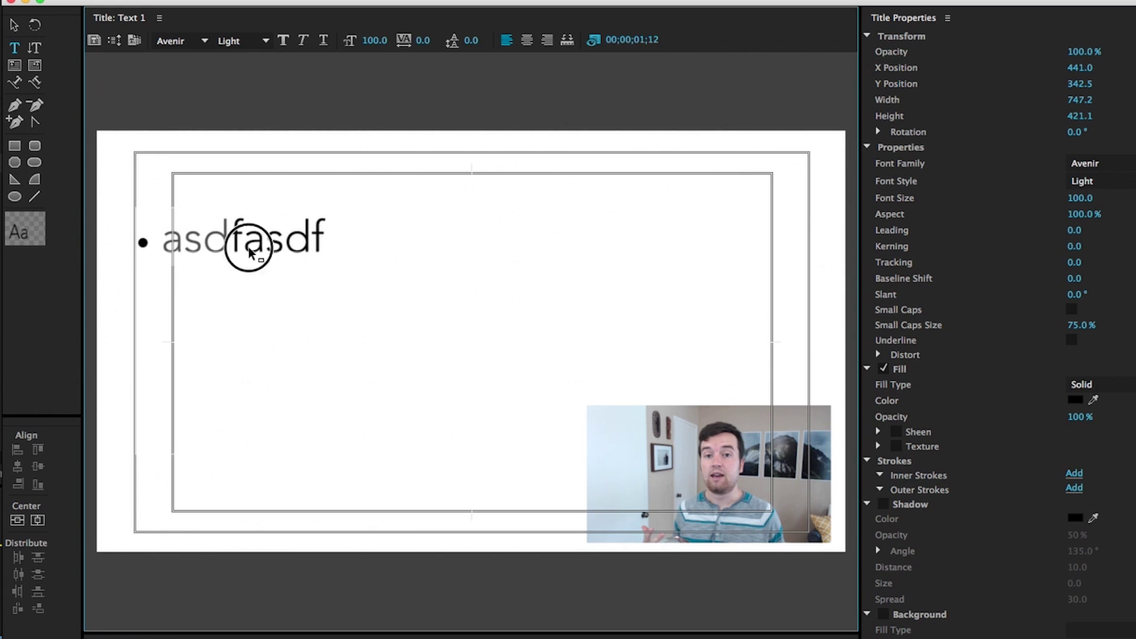
{"action": "left_click_drag", "start_coordinate": [248, 249], "coordinate": [338, 240]}
{"action": "type", "text": "Here"}
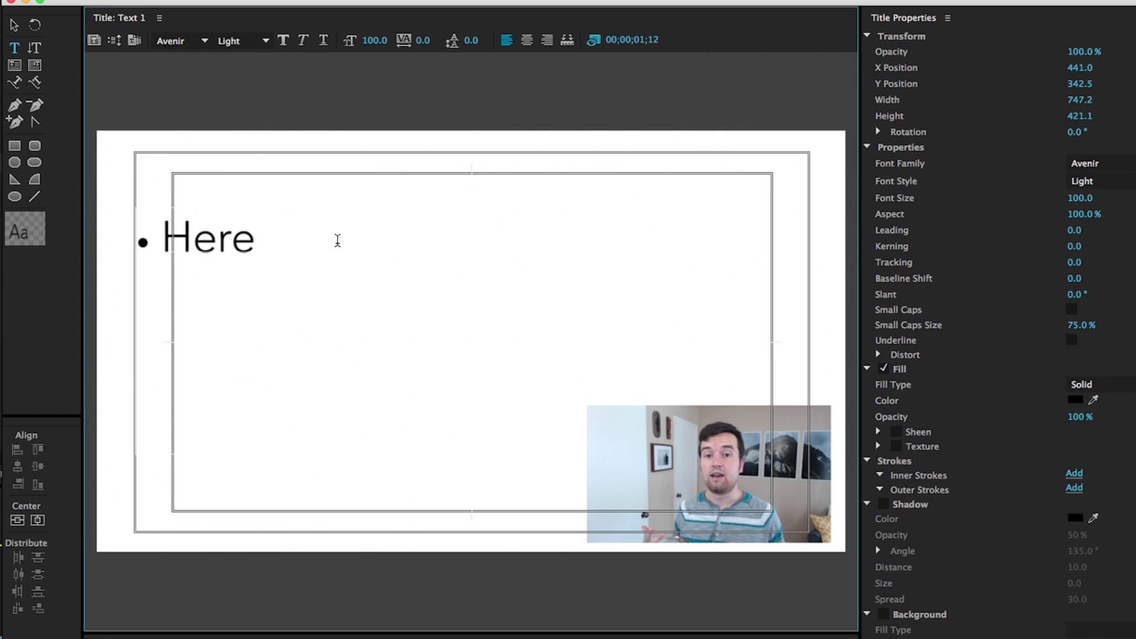
{"action": "type", "text": " is your note 1"}
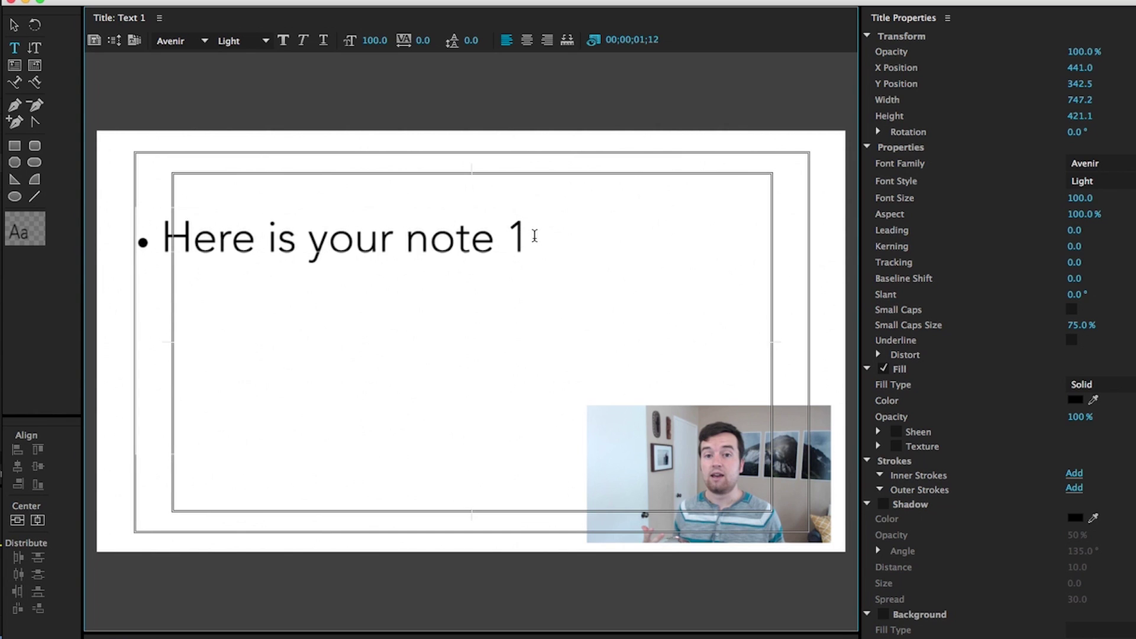
Paste copies of the note line below it to make more bullet lines
{"action": "left_click_drag", "start_coordinate": [536, 237], "coordinate": [344, 227]}
{"action": "left_click", "coordinate": [96, 209]}
{"action": "left_click", "coordinate": [522, 233]}
{"action": "type", "text": "Here is your note 1"}
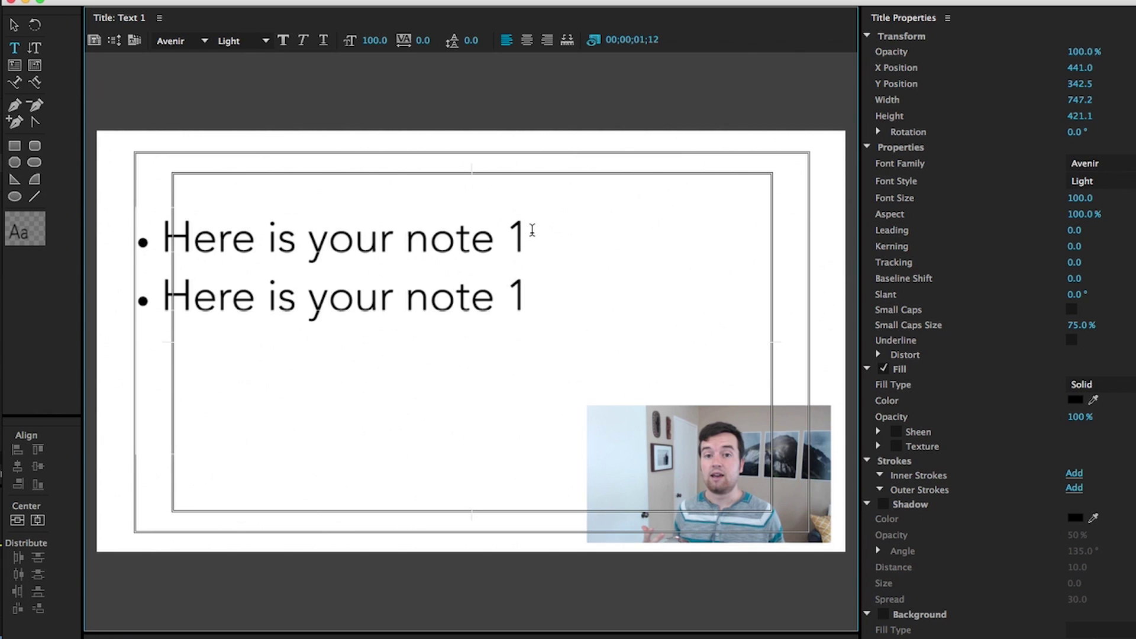
{"action": "type", "text": "Here is your note 1"}
{"action": "type", "text": "Here is your note 1"}
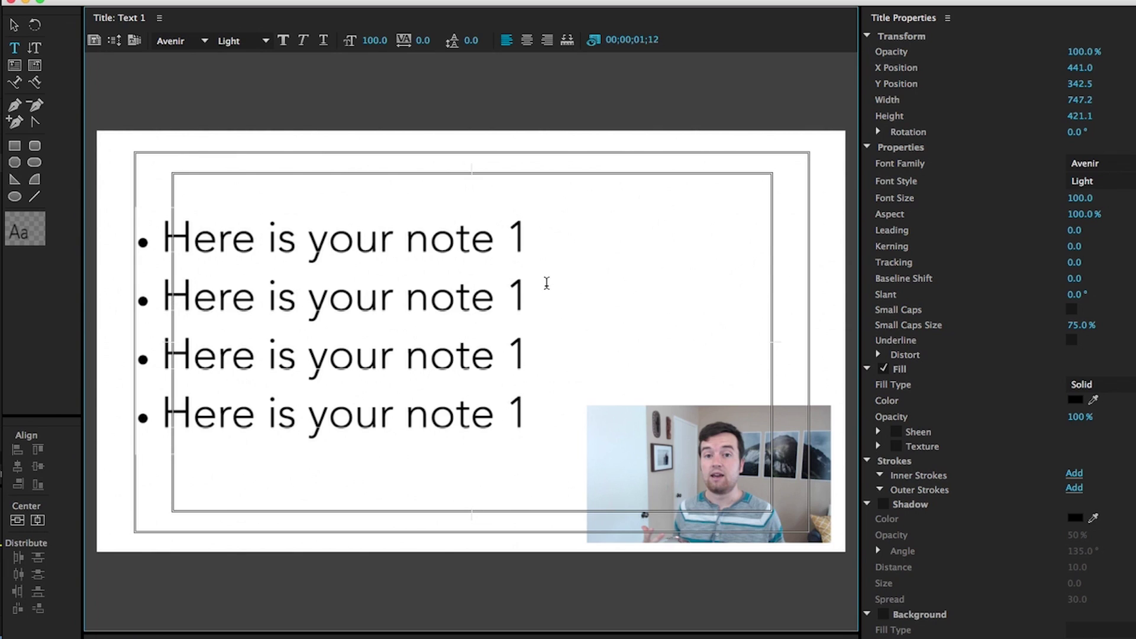
Change the copied lines' numbers from 1 to 2 and 3, and clear the last one's 1
{"action": "left_click", "coordinate": [526, 287]}
{"action": "key", "text": "BackSpace"}
{"action": "type", "text": "2"}
{"action": "key", "text": "Down"}
{"action": "key", "text": "BackSpace"}
{"action": "type", "text": "3"}
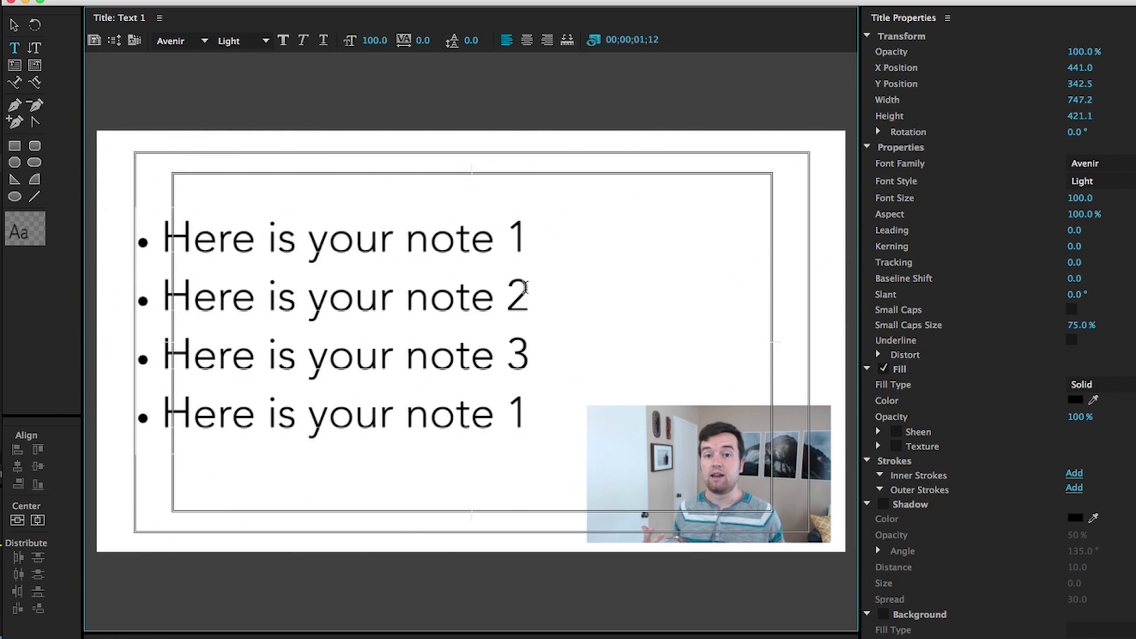
{"action": "key", "text": "BackSpace"}
{"action": "type", "text": "4"}
{"action": "key", "text": "BackSpace"}
{"action": "type", "text": "3"}
{"action": "key", "text": "Down"}
{"action": "key", "text": "BackSpace"}
Number the last line 4, move the bullet block right and down, and close the Titler
{"action": "type", "text": "4"}
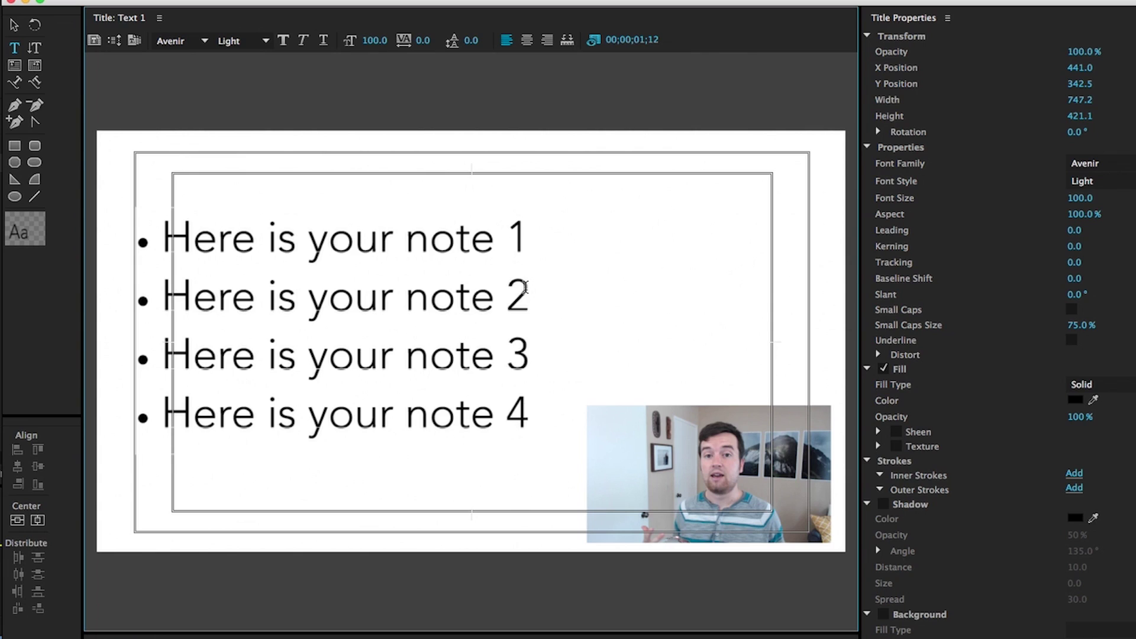
{"action": "left_click", "coordinate": [15, 26]}
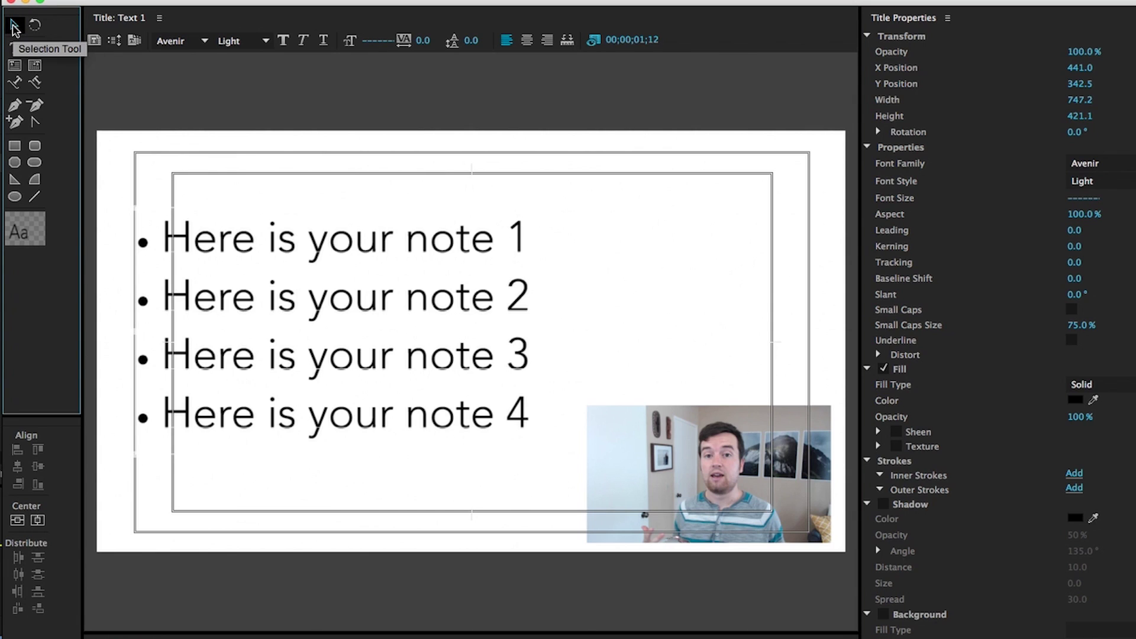
{"action": "left_click_drag", "start_coordinate": [246, 228], "coordinate": [257, 255]}
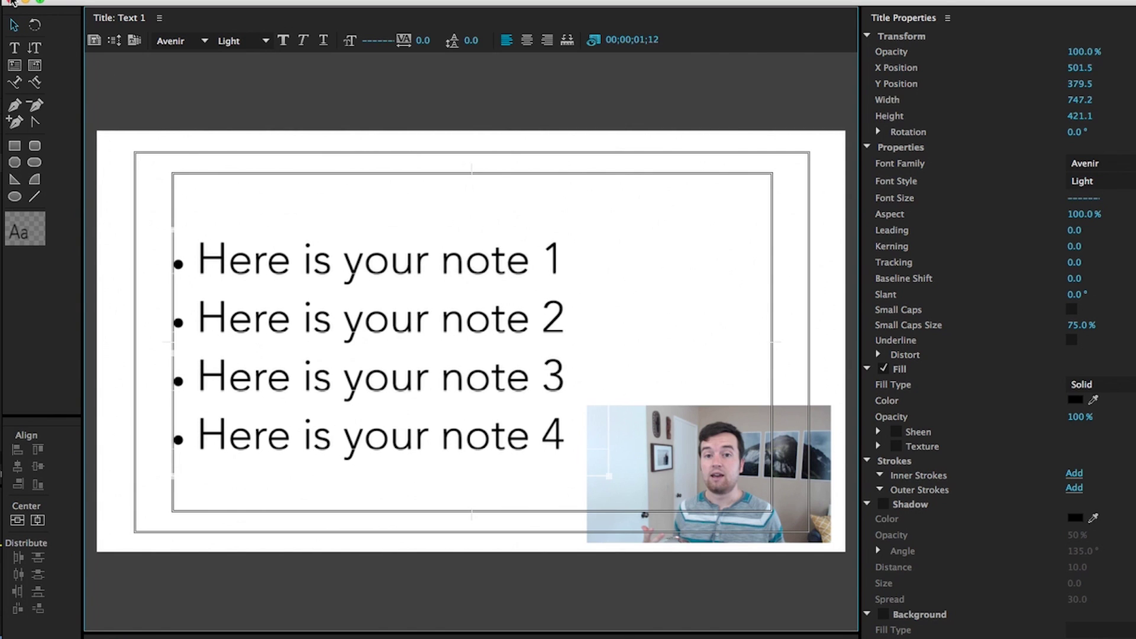
{"action": "left_click", "coordinate": [9, 1]}
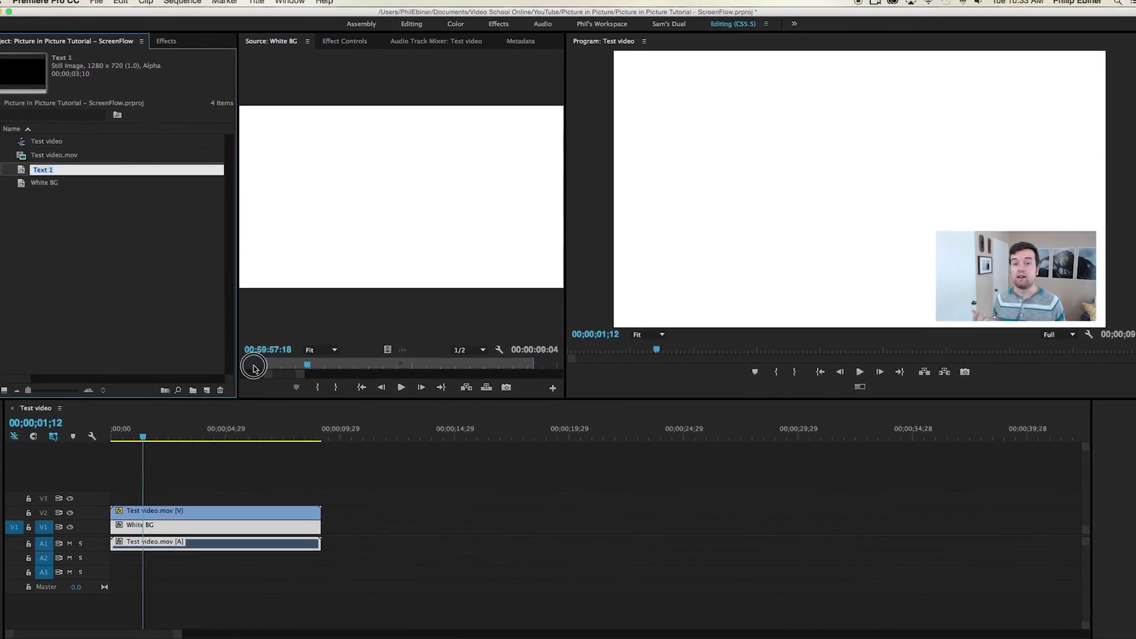
Place Text 1 on track V3 and lengthen it to match the other clips
{"action": "left_click", "coordinate": [42, 171]}
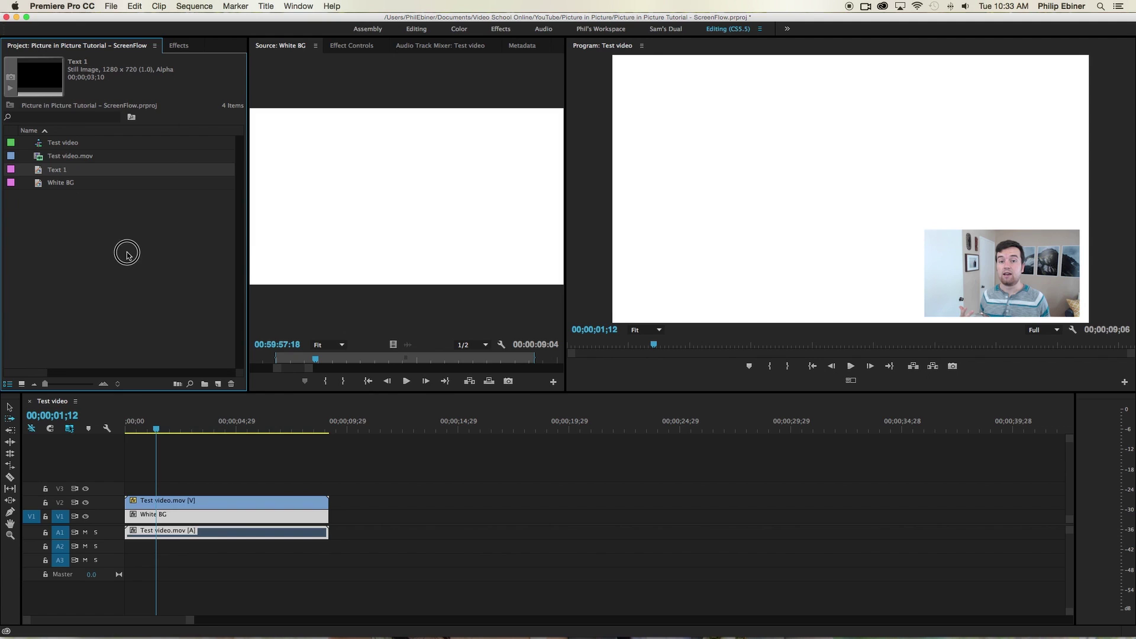
{"action": "left_click", "coordinate": [55, 195]}
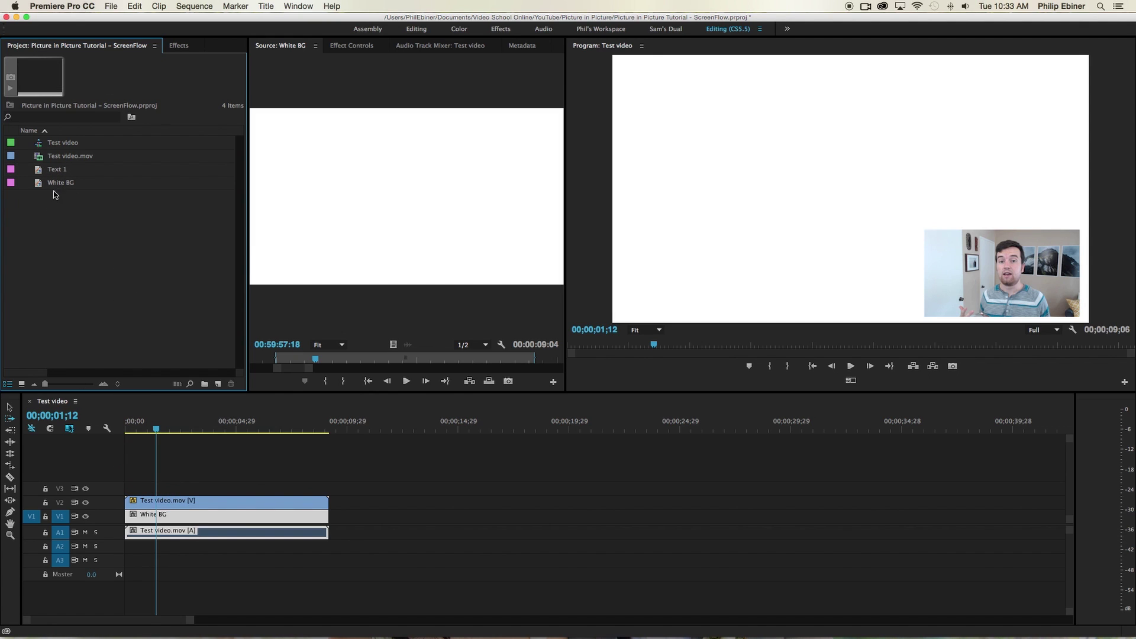
{"action": "left_click_drag", "start_coordinate": [46, 170], "coordinate": [121, 490]}
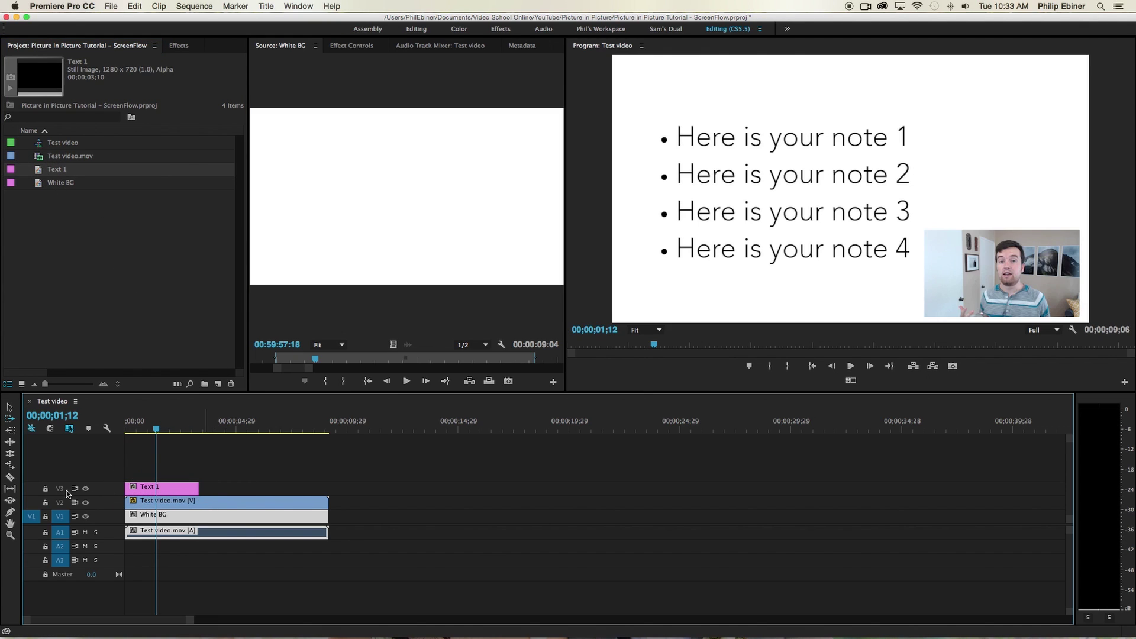
{"action": "left_click_drag", "start_coordinate": [202, 489], "coordinate": [331, 489]}
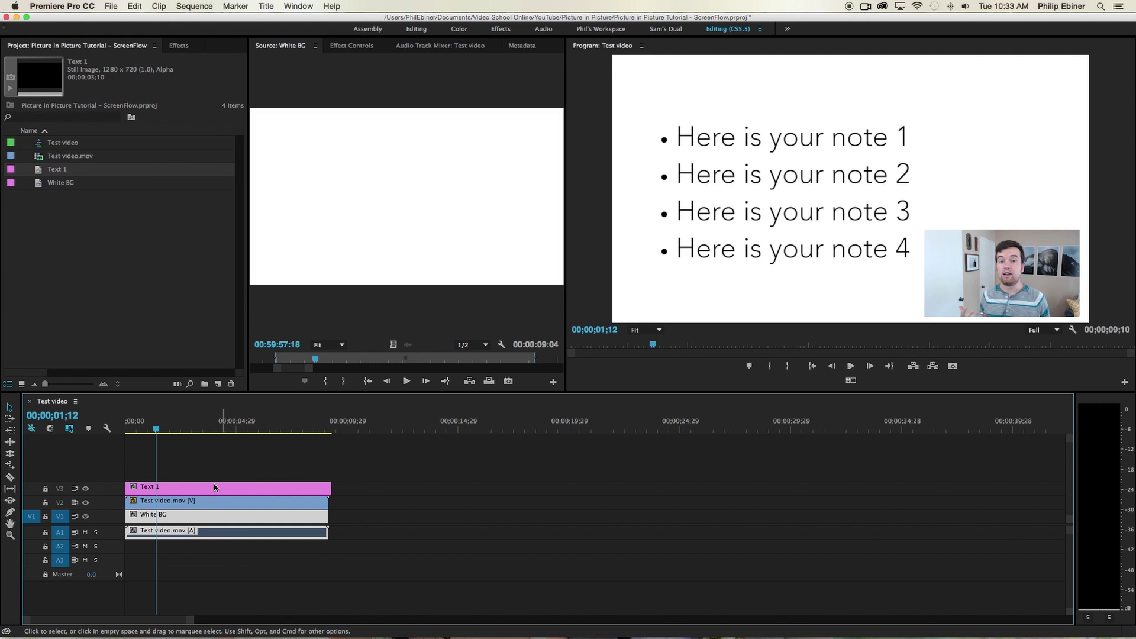
{"action": "left_click", "coordinate": [170, 492]}
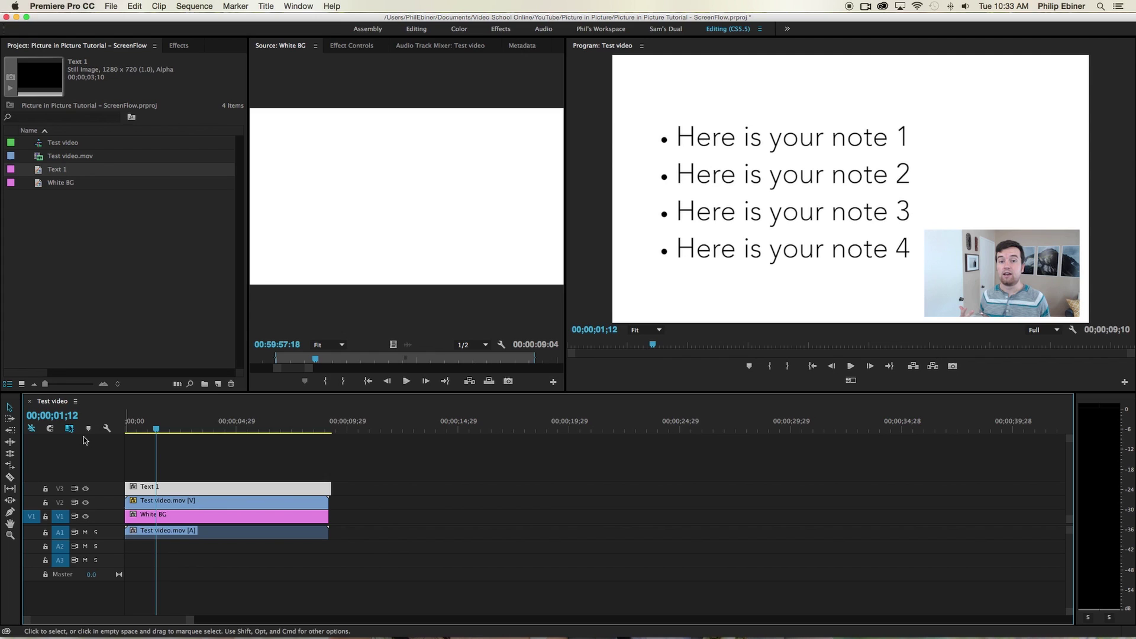
{"action": "left_click", "coordinate": [156, 468]}
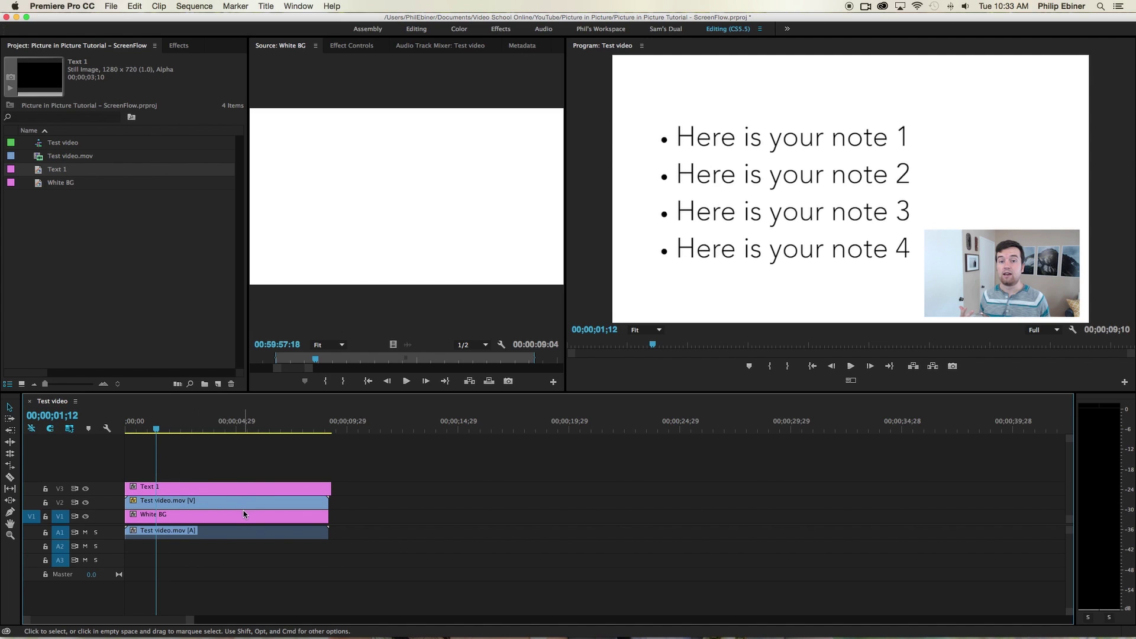
Set the Test video.mov inset's Position Y to 340.6, then nudge it slightly lower
{"action": "left_click", "coordinate": [245, 514]}
{"action": "left_click", "coordinate": [253, 501]}
{"action": "left_click", "coordinate": [1033, 284]}
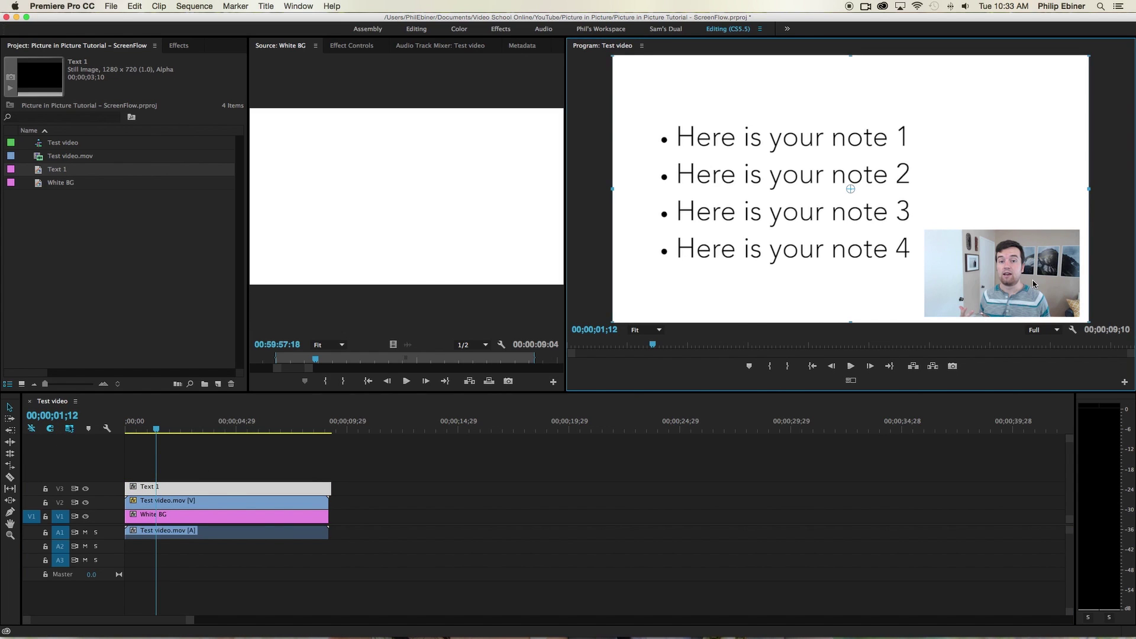
{"action": "left_click", "coordinate": [189, 502]}
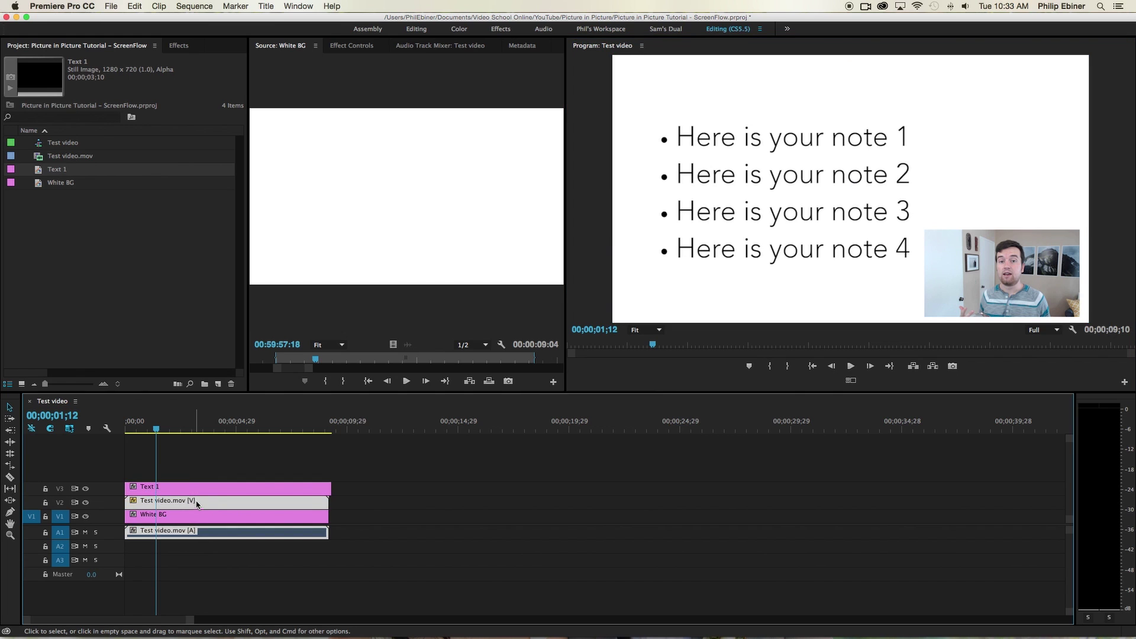
{"action": "left_click", "coordinate": [352, 46]}
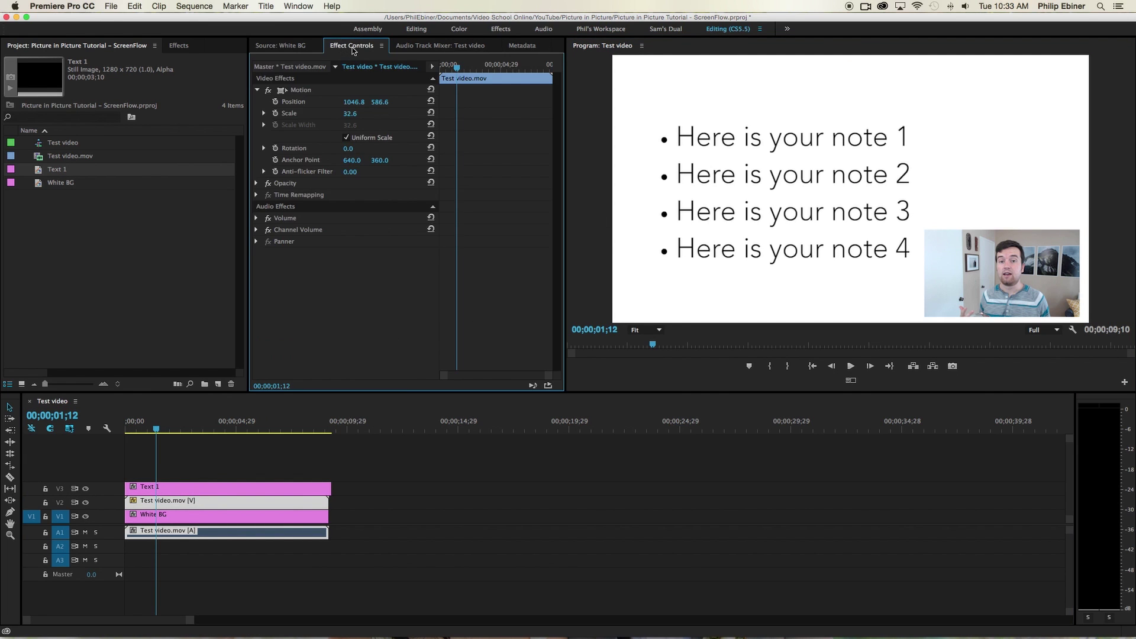
{"action": "left_click", "coordinate": [189, 117]}
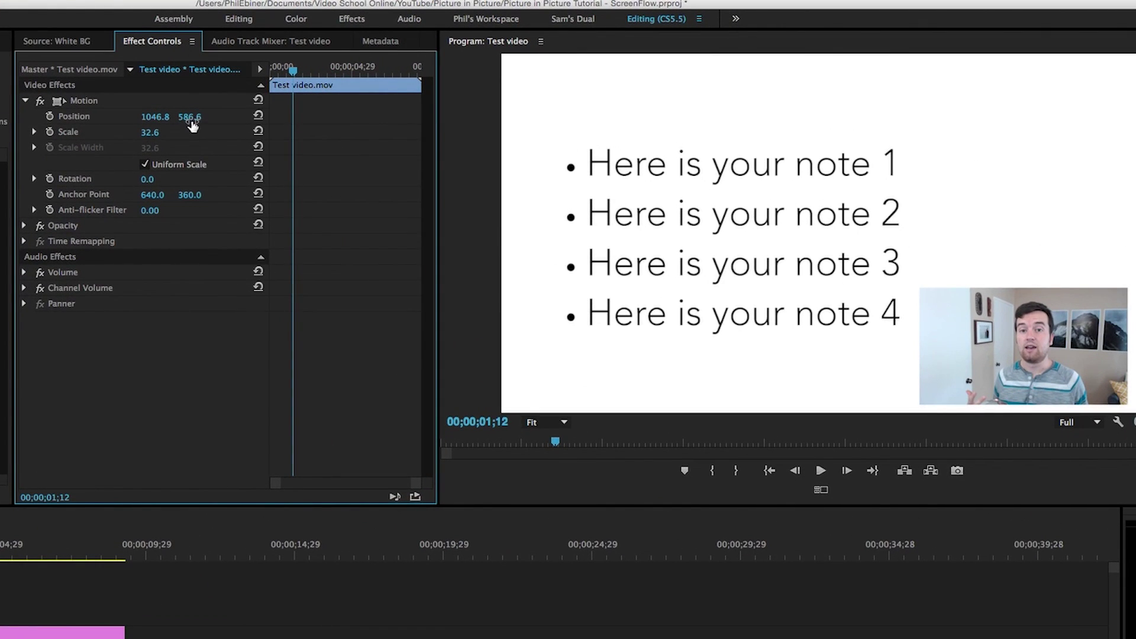
{"action": "type", "text": "340.6"}
{"action": "key", "text": "Return"}
{"action": "left_click_drag", "start_coordinate": [189, 117], "coordinate": [214, 117]}
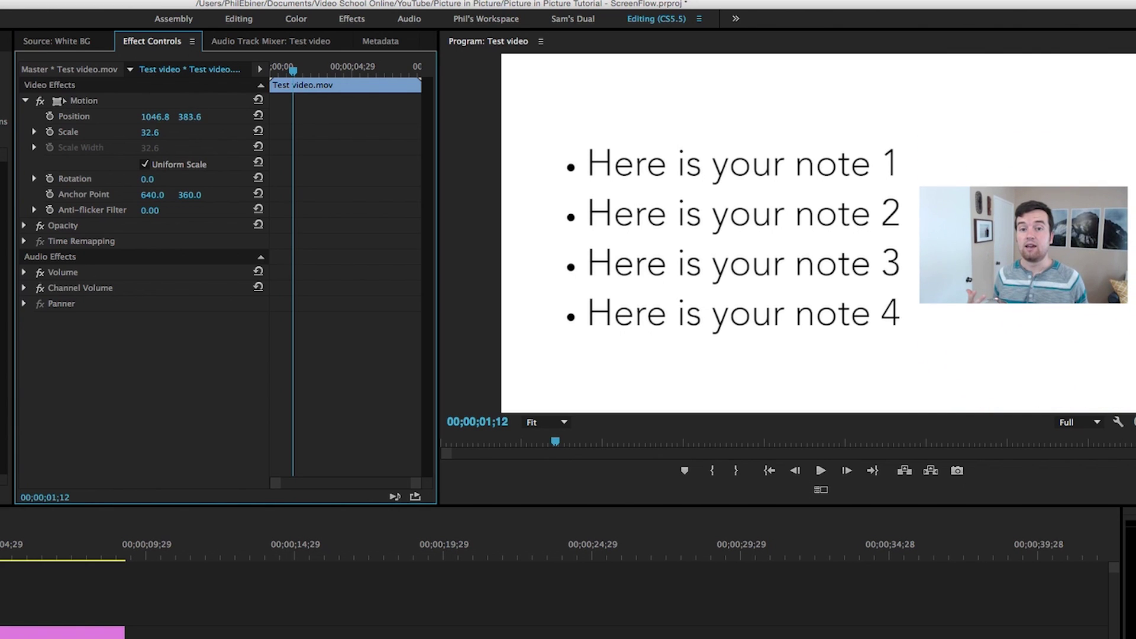
Scrub Text 1's Position in Effect Controls to shift the notes left
{"action": "left_click", "coordinate": [30, 632]}
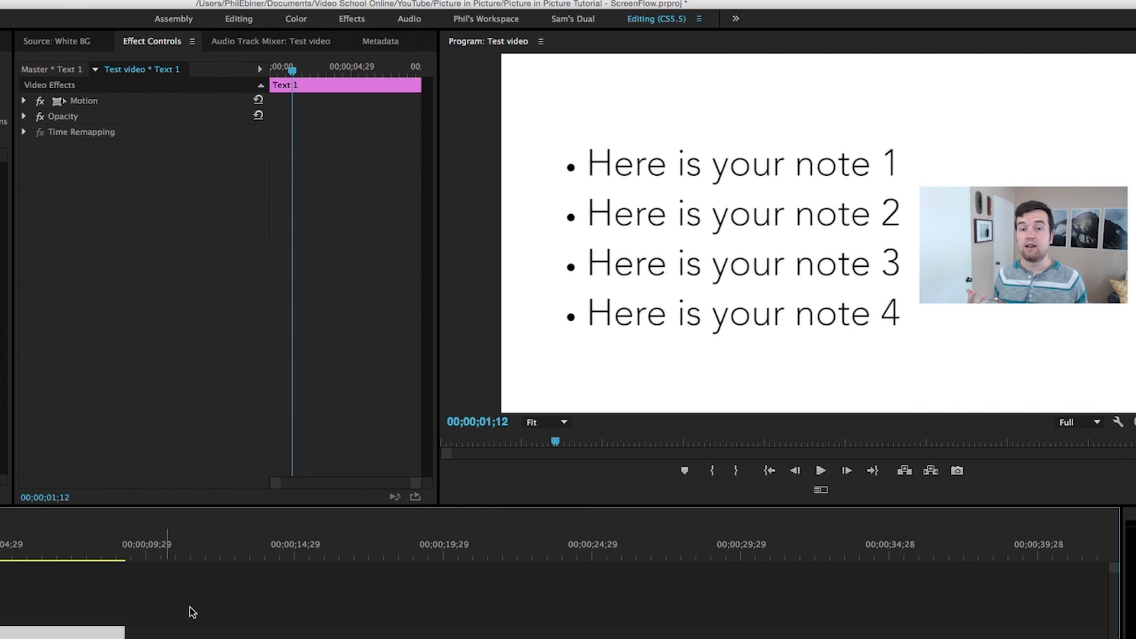
{"action": "left_click", "coordinate": [24, 100]}
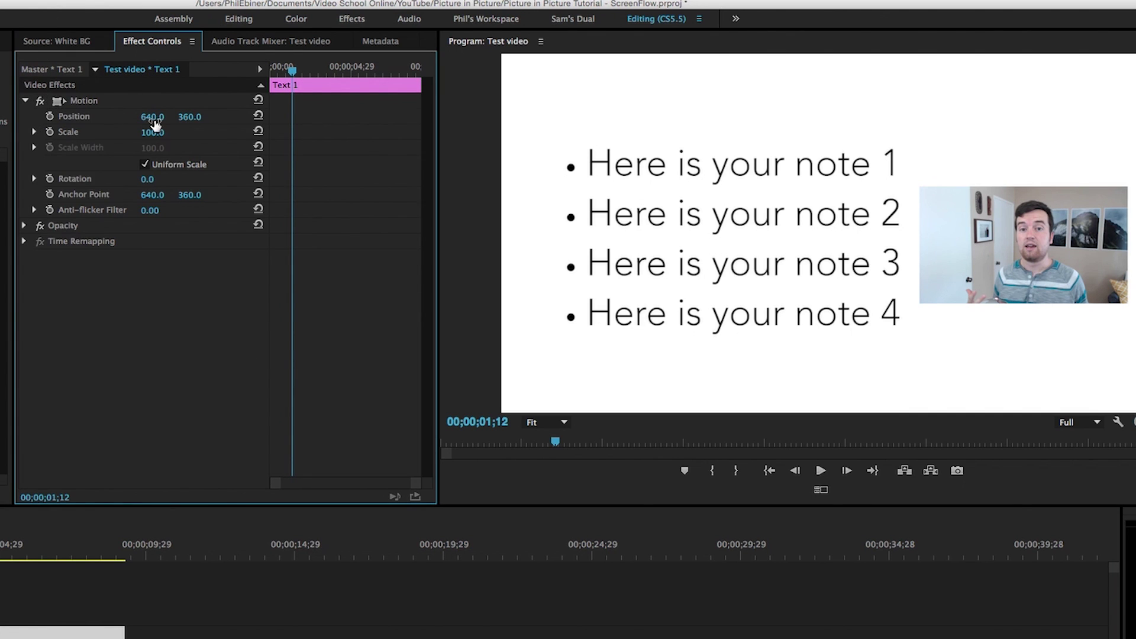
{"action": "left_click_drag", "start_coordinate": [153, 117], "coordinate": [190, 110]}
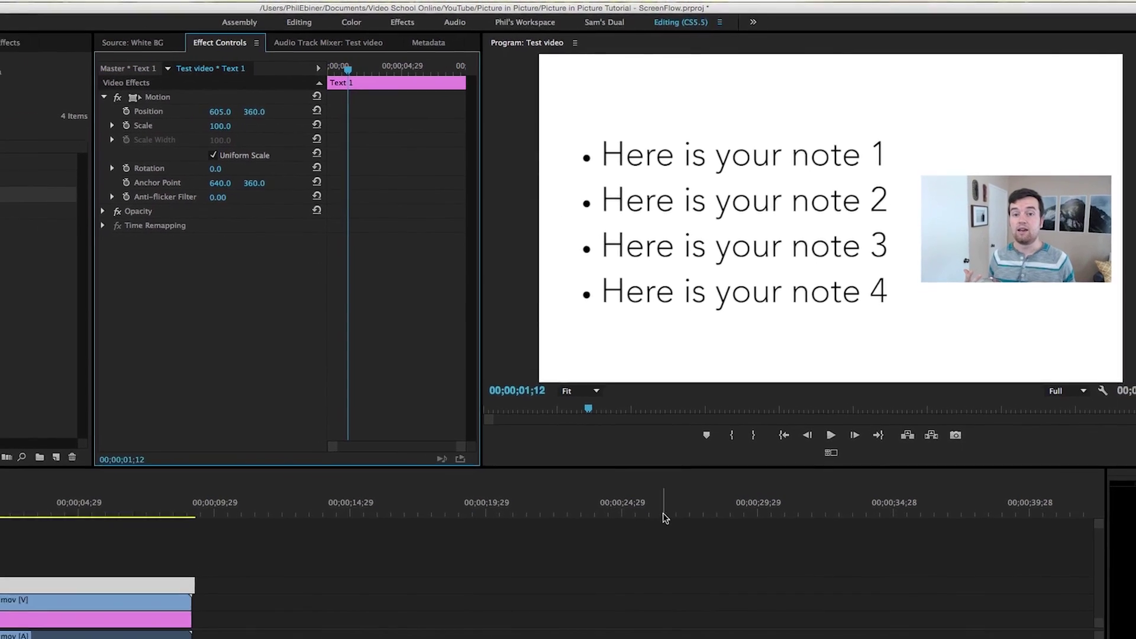
{"action": "left_click", "coordinate": [205, 568]}
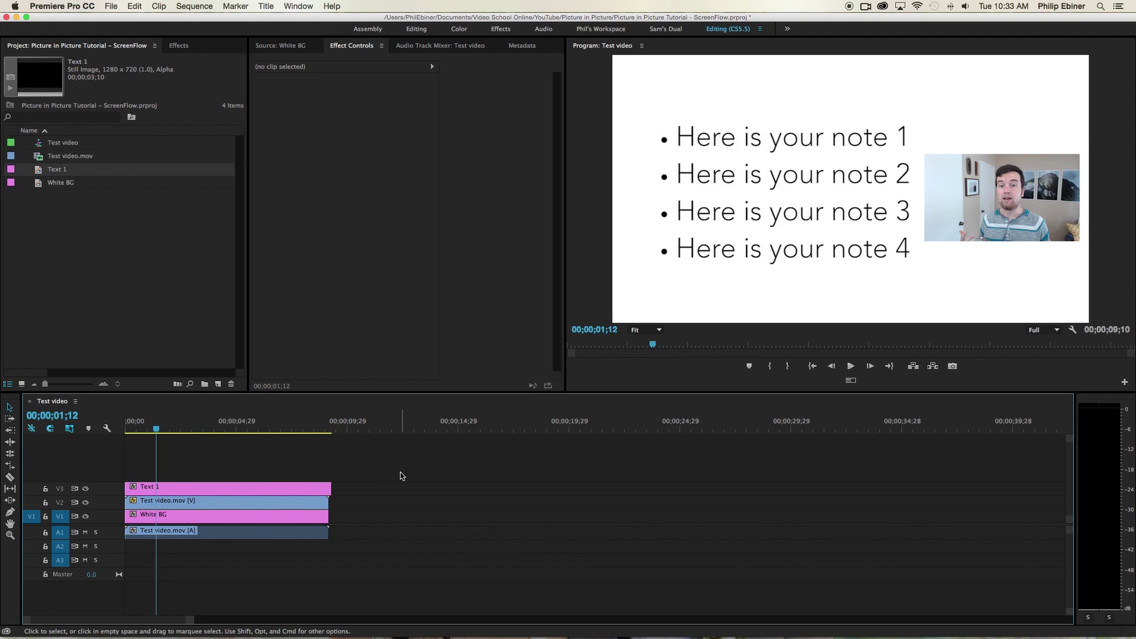
Drag Text 1's bullet block further left in the Titler, clear of the inset
{"action": "double_click", "coordinate": [254, 487]}
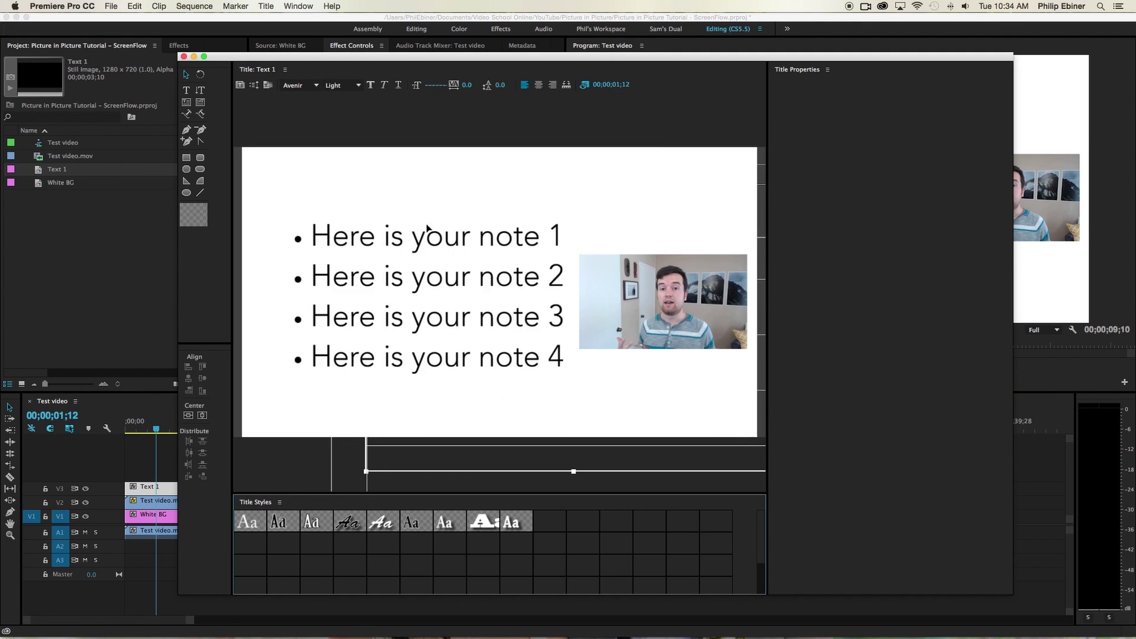
{"action": "left_click_drag", "start_coordinate": [418, 240], "coordinate": [403, 238]}
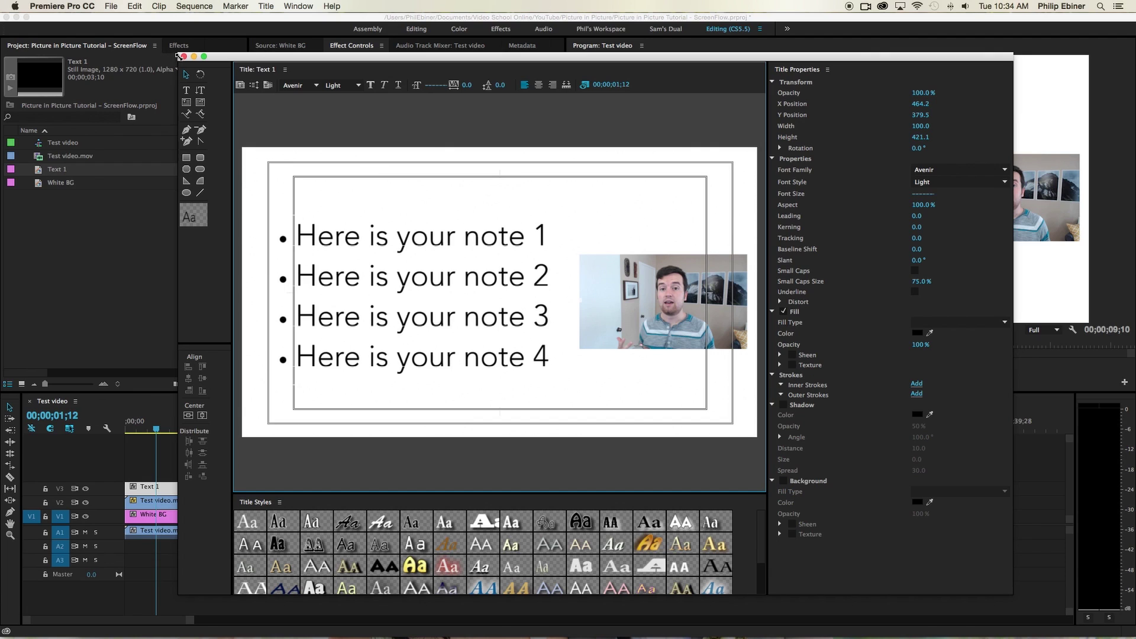
{"action": "left_click", "coordinate": [184, 57]}
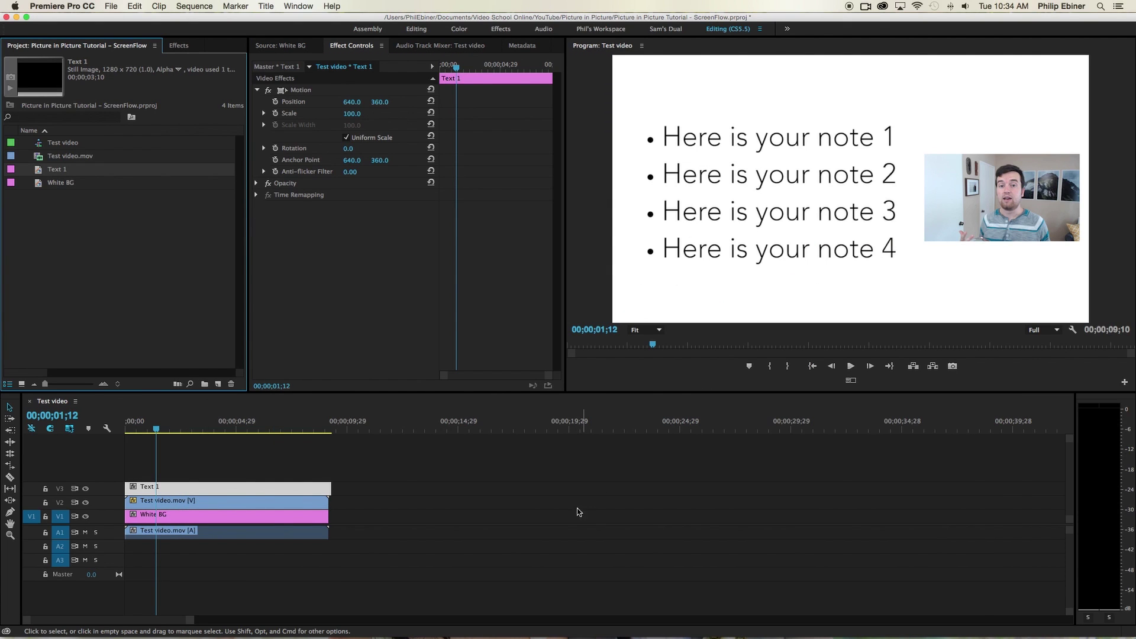
Trim Text 1's end back, then undo to restore its full length
{"action": "left_click", "coordinate": [558, 561]}
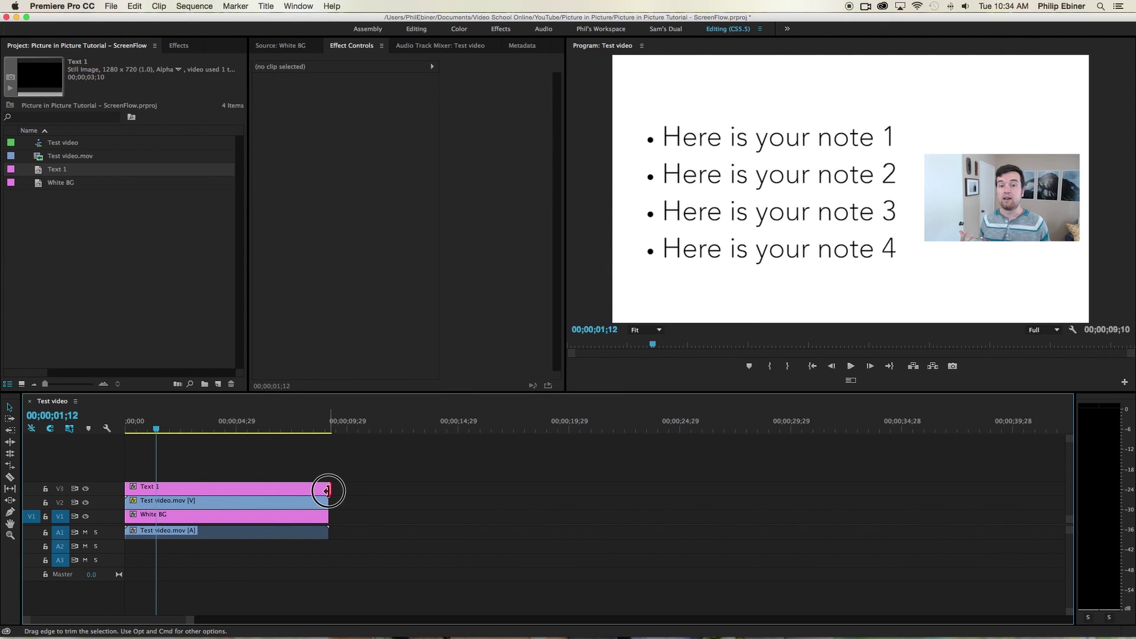
{"action": "left_click_drag", "start_coordinate": [327, 490], "coordinate": [221, 490]}
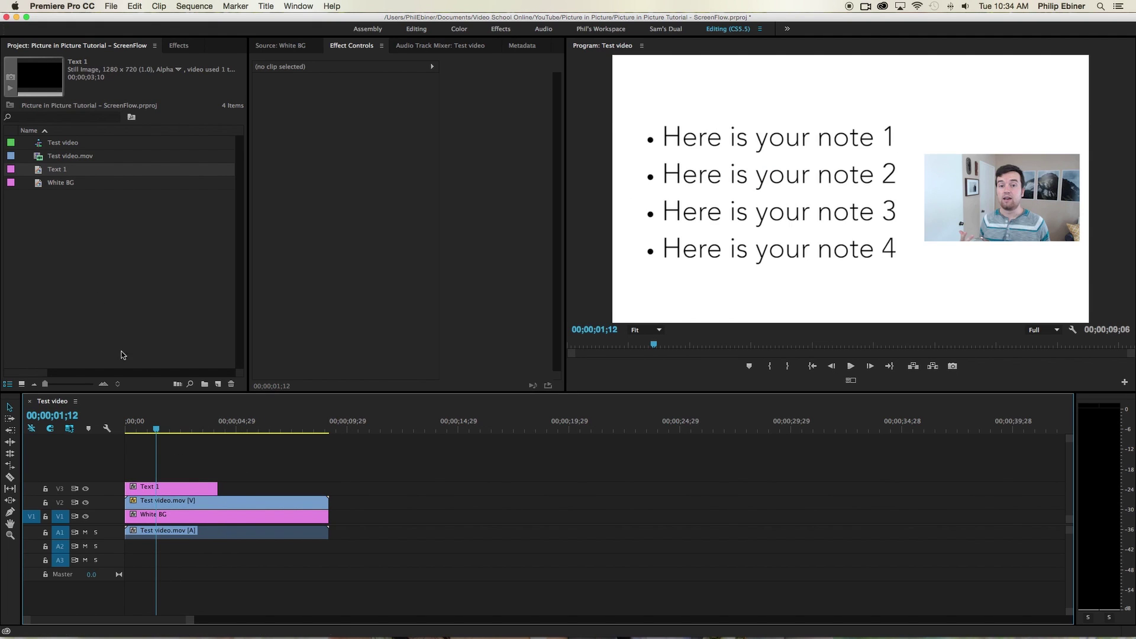
{"action": "key", "text": "super+z"}
Duplicate Text 1 as 'Text 2' and place it on V3 after Text 1
{"action": "left_click", "coordinate": [66, 222]}
{"action": "left_click", "coordinate": [65, 173]}
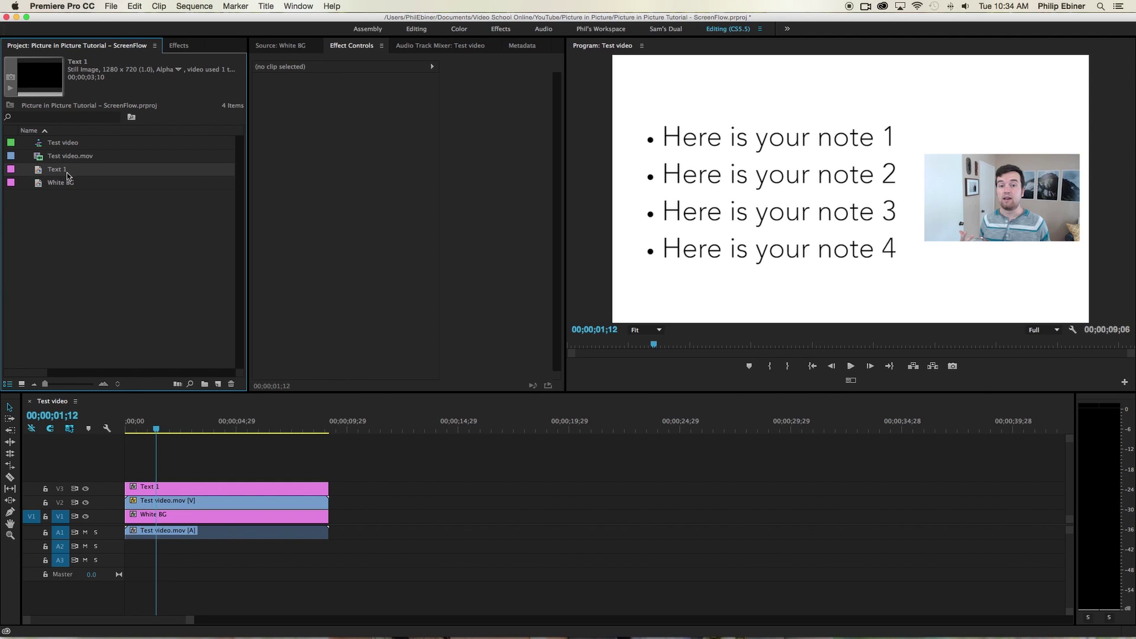
{"action": "key", "text": "super+v"}
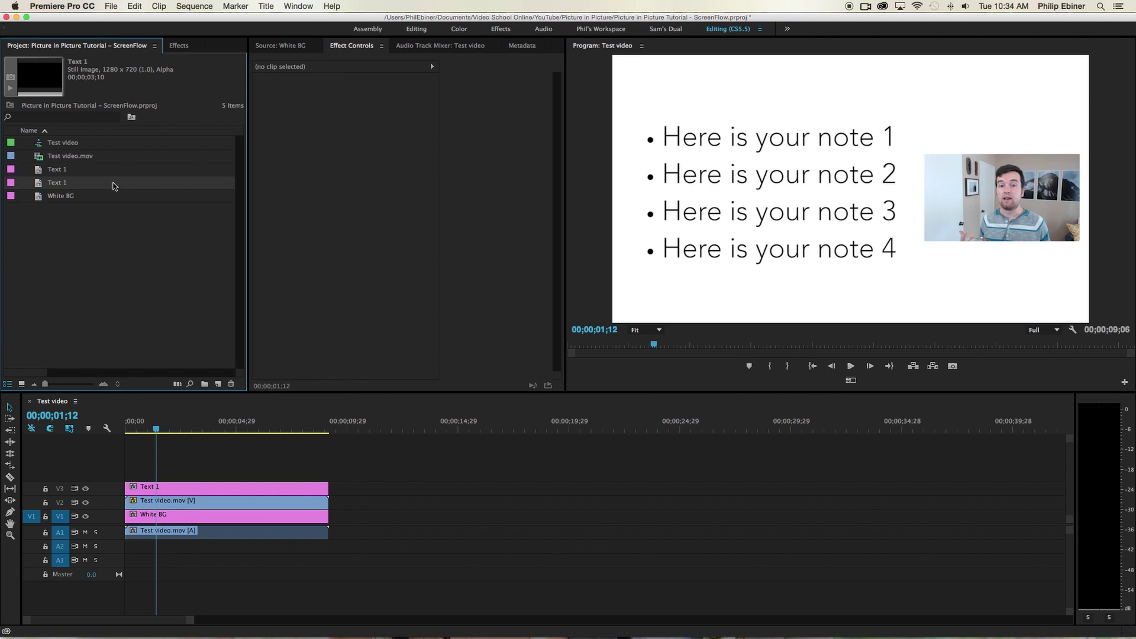
{"action": "left_click", "coordinate": [66, 188]}
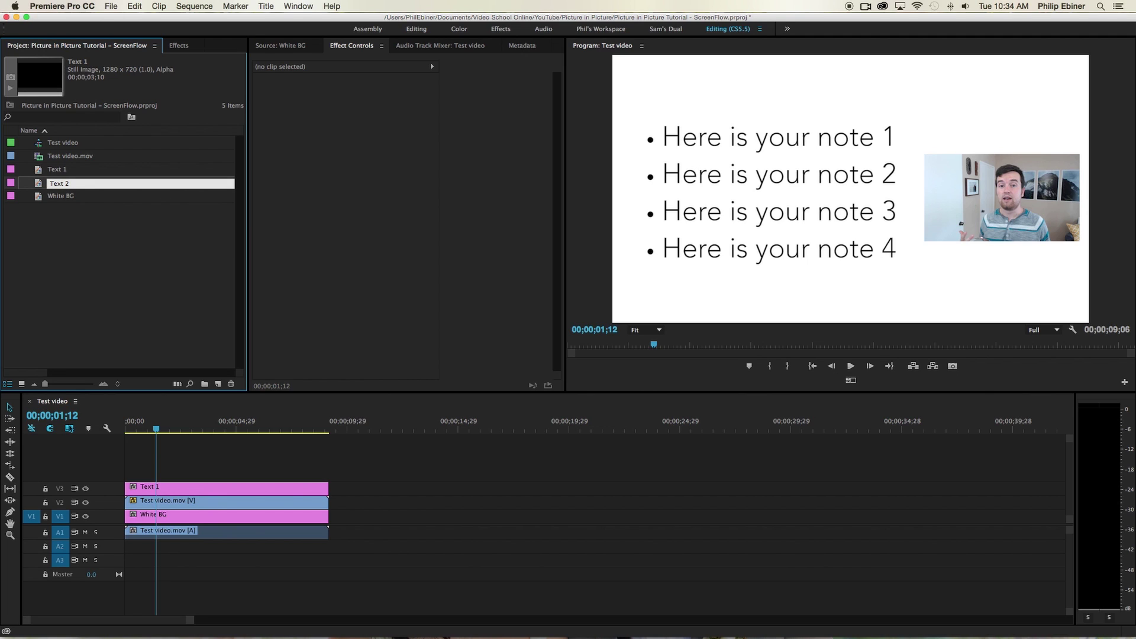
{"action": "left_click", "coordinate": [50, 237]}
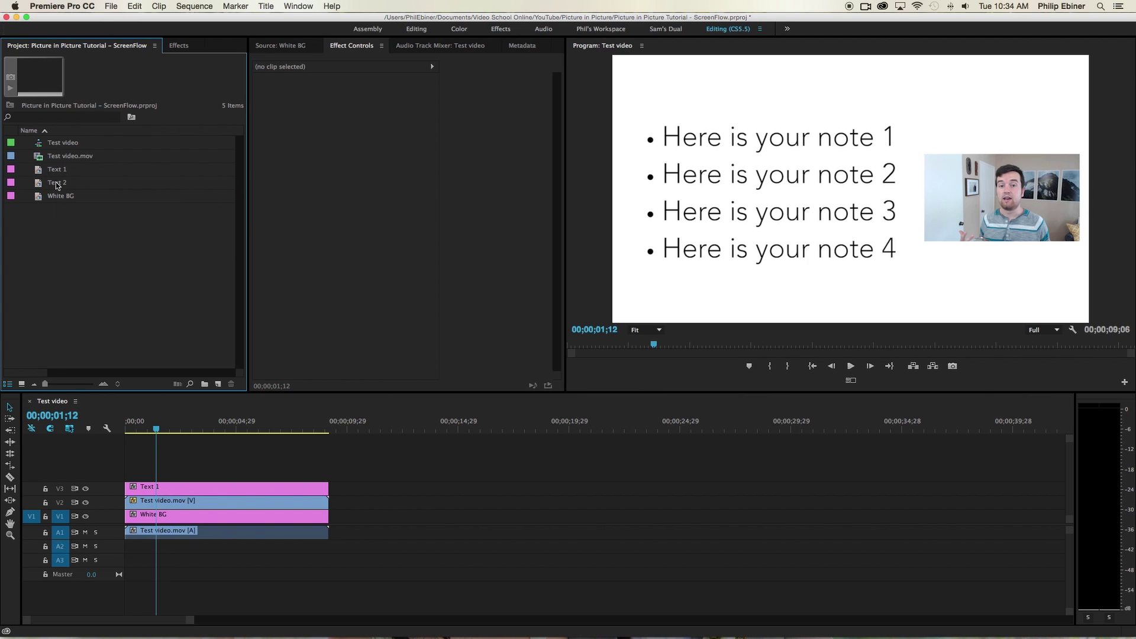
{"action": "left_click_drag", "start_coordinate": [57, 186], "coordinate": [261, 490]}
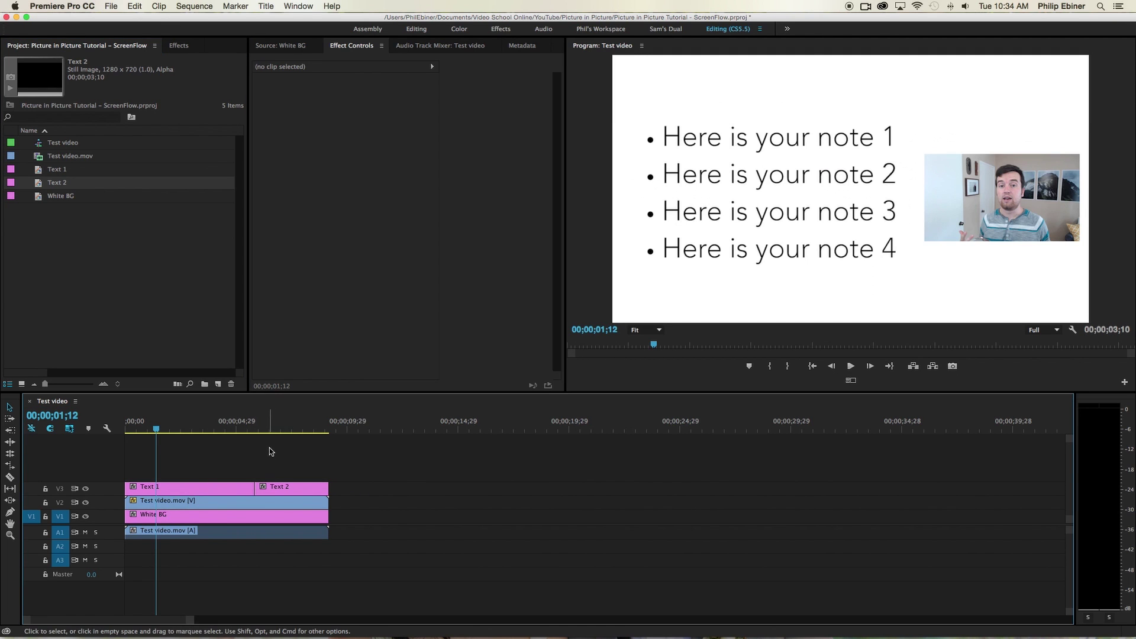
Renumber Text 2's four bullets from 1–4 to 5, 6, 7 and 8 in the Titler
{"action": "left_click", "coordinate": [285, 428]}
{"action": "double_click", "coordinate": [310, 488]}
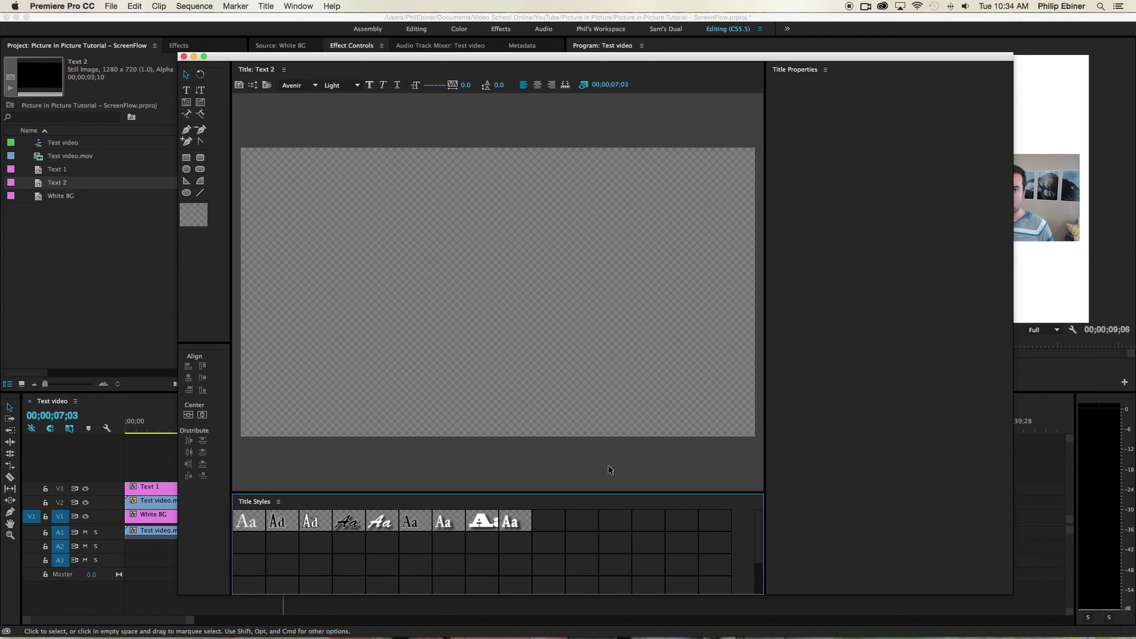
{"action": "double_click", "coordinate": [543, 232]}
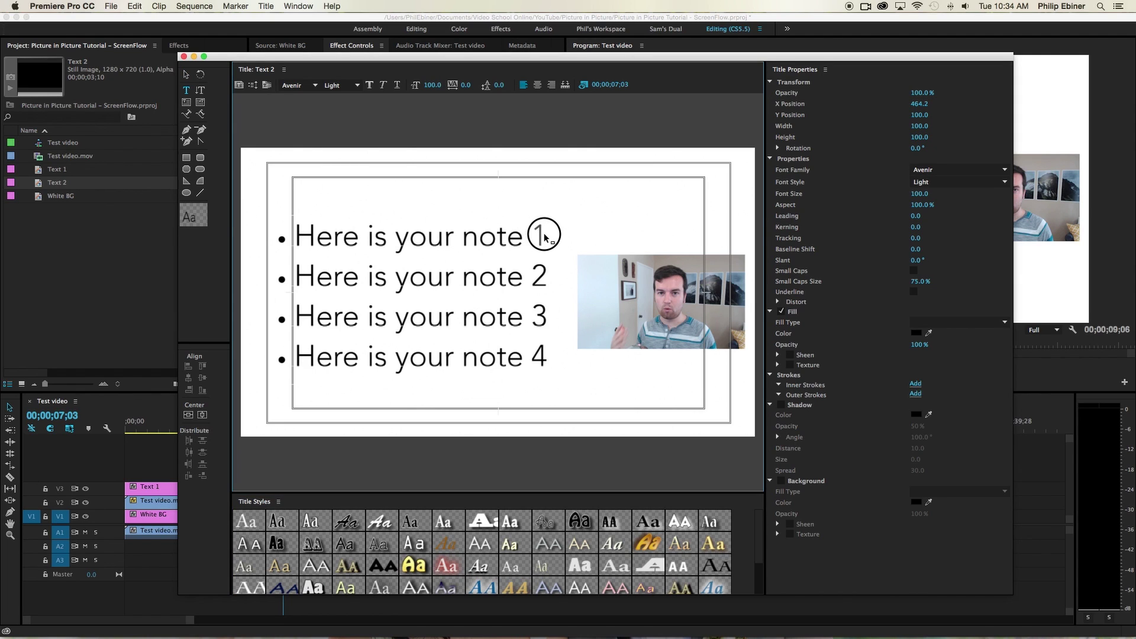
{"action": "type", "text": "5"}
{"action": "key", "text": "Down"}
{"action": "key", "text": "BackSpace"}
{"action": "type", "text": "6"}
{"action": "key", "text": "Down"}
{"action": "key", "text": "BackSpace"}
{"action": "type", "text": "7"}
{"action": "key", "text": "Down"}
{"action": "key", "text": "BackSpace"}
{"action": "type", "text": "8"}
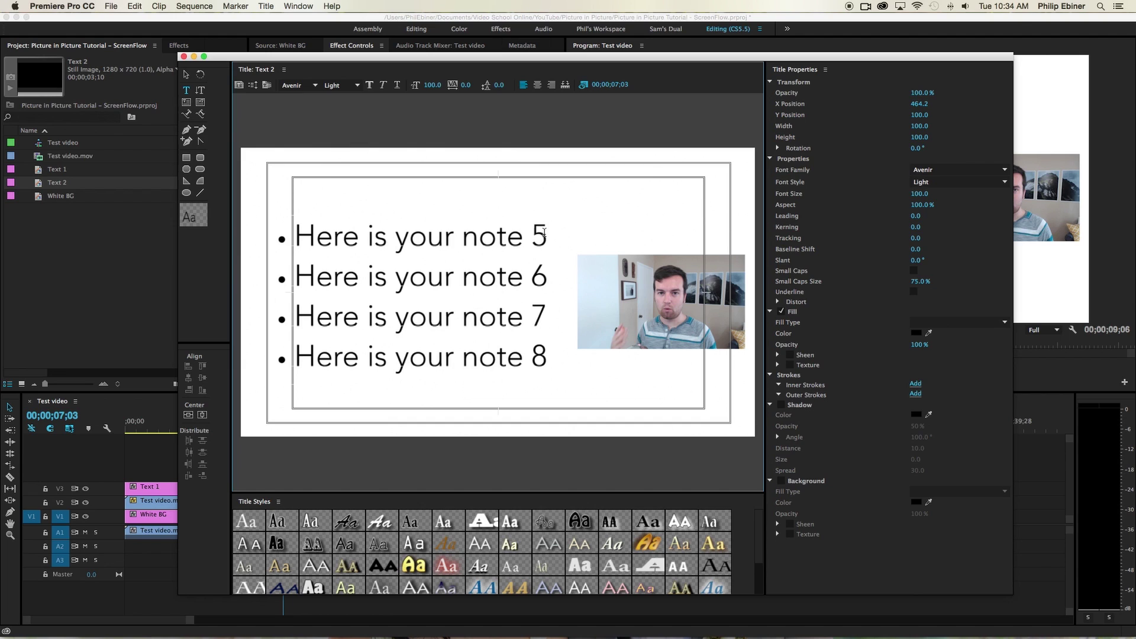
{"action": "left_click", "coordinate": [184, 57]}
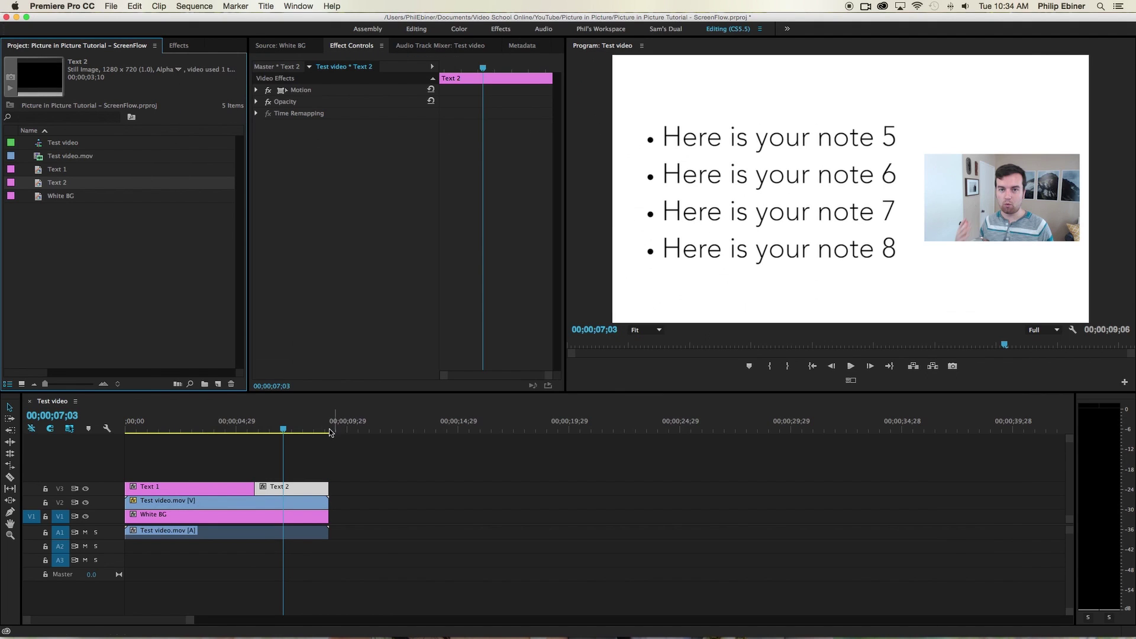
Apply the default cross dissolve at the Text 1/Text 2 edit point and preview it
{"action": "right_click", "coordinate": [253, 486]}
{"action": "left_click", "coordinate": [253, 464]}
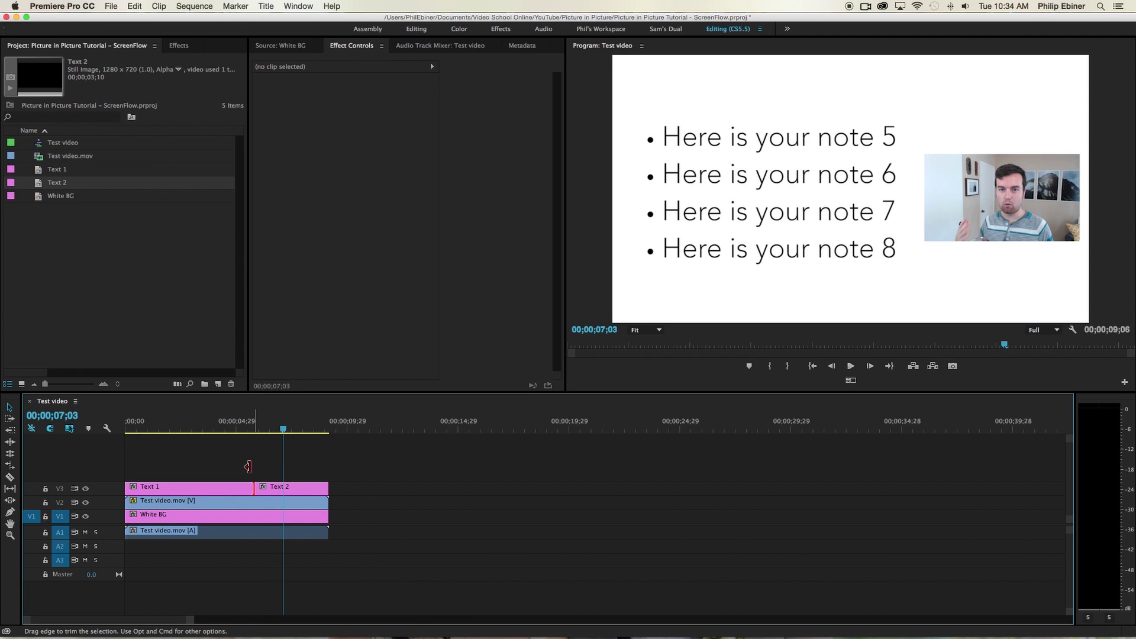
{"action": "key", "text": "equal"}
{"action": "key", "text": "equal"}
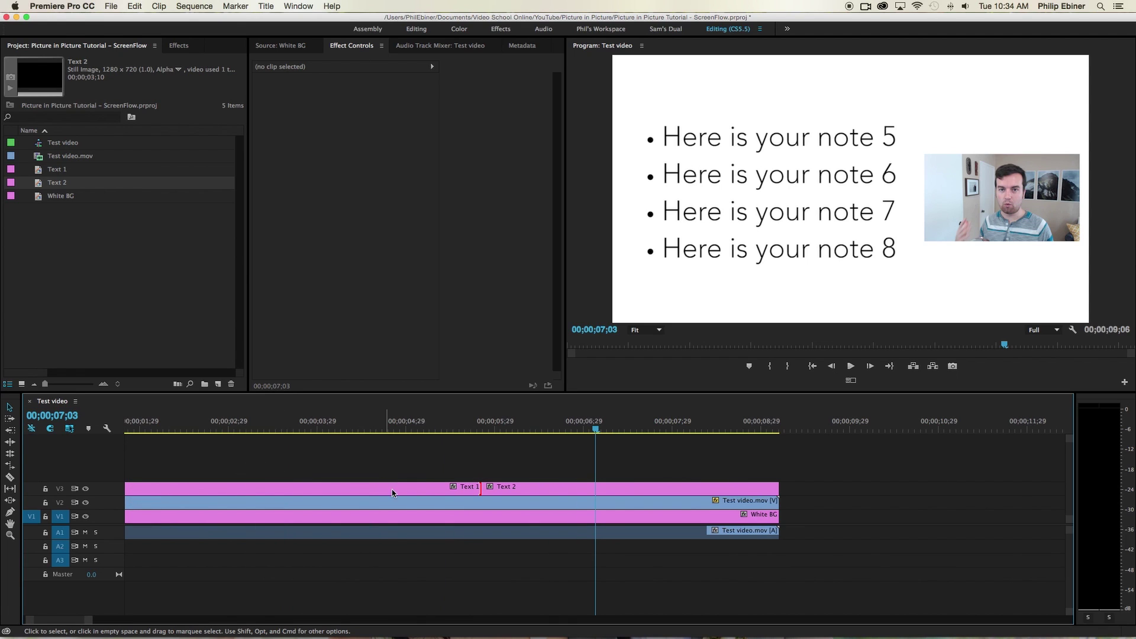
{"action": "right_click", "coordinate": [483, 488]}
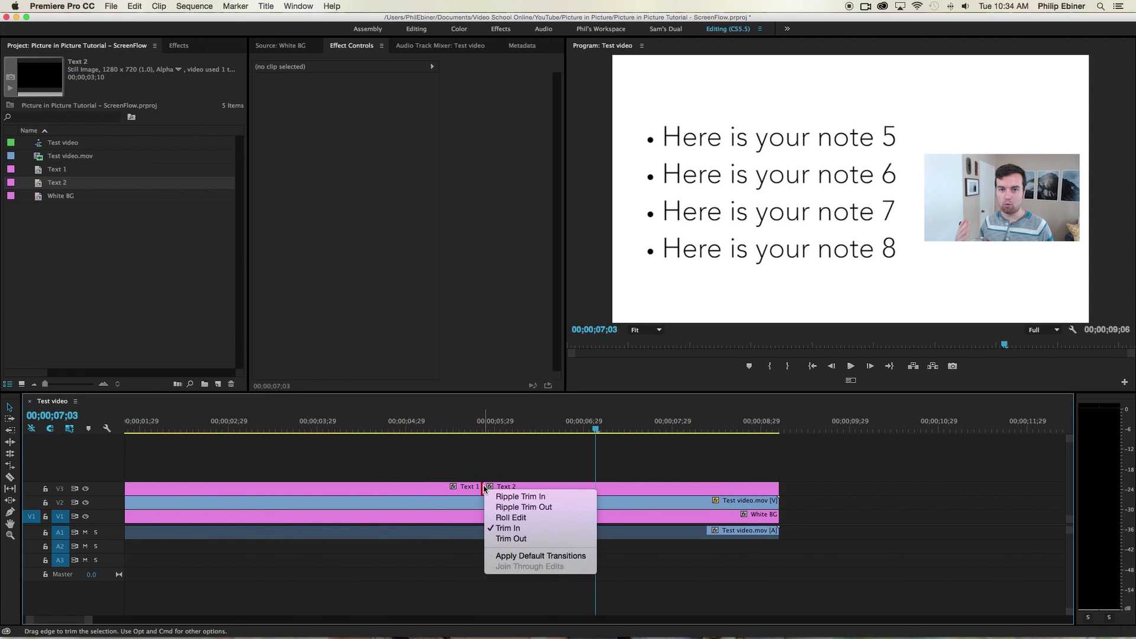
{"action": "left_click", "coordinate": [521, 557]}
{"action": "left_click", "coordinate": [410, 422]}
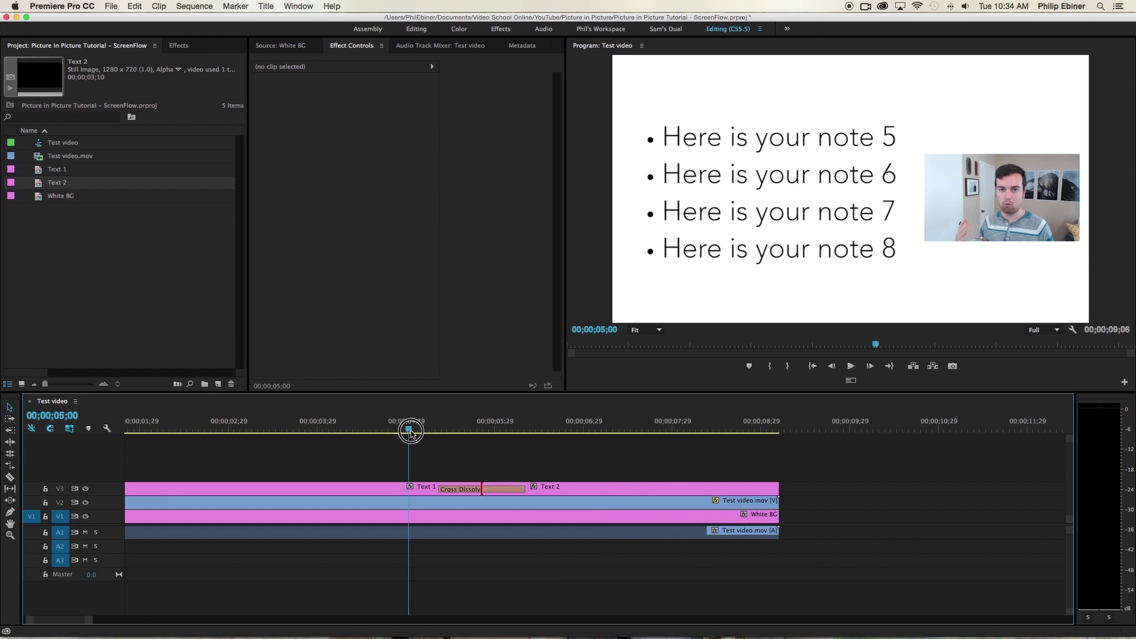
{"action": "key", "text": "space"}
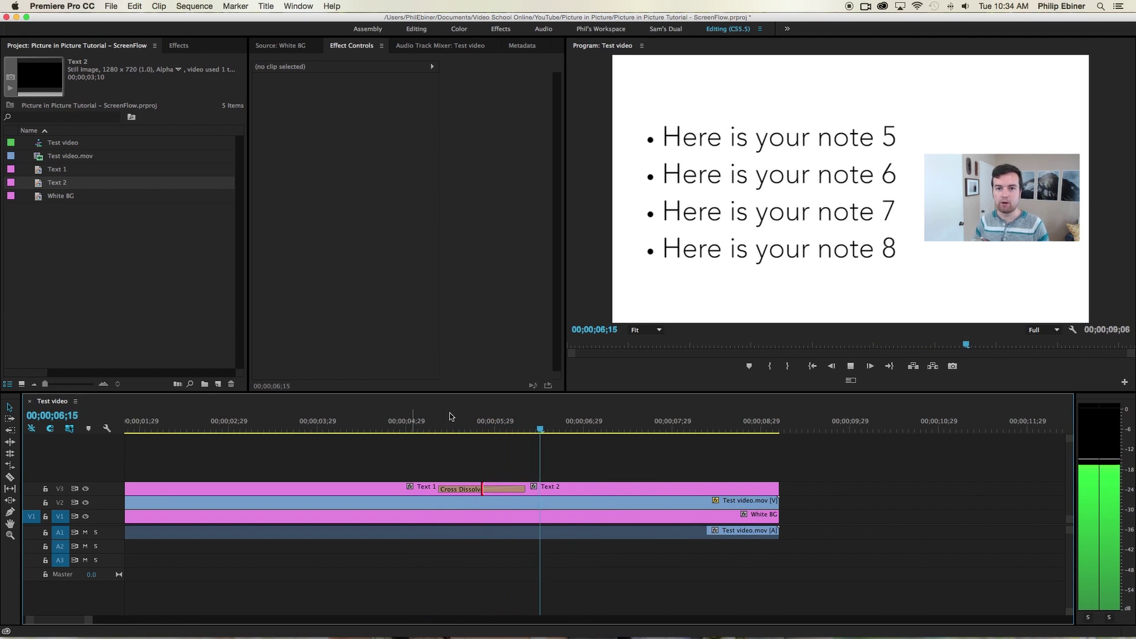
{"action": "key", "text": "space"}
{"action": "key", "text": "minus"}
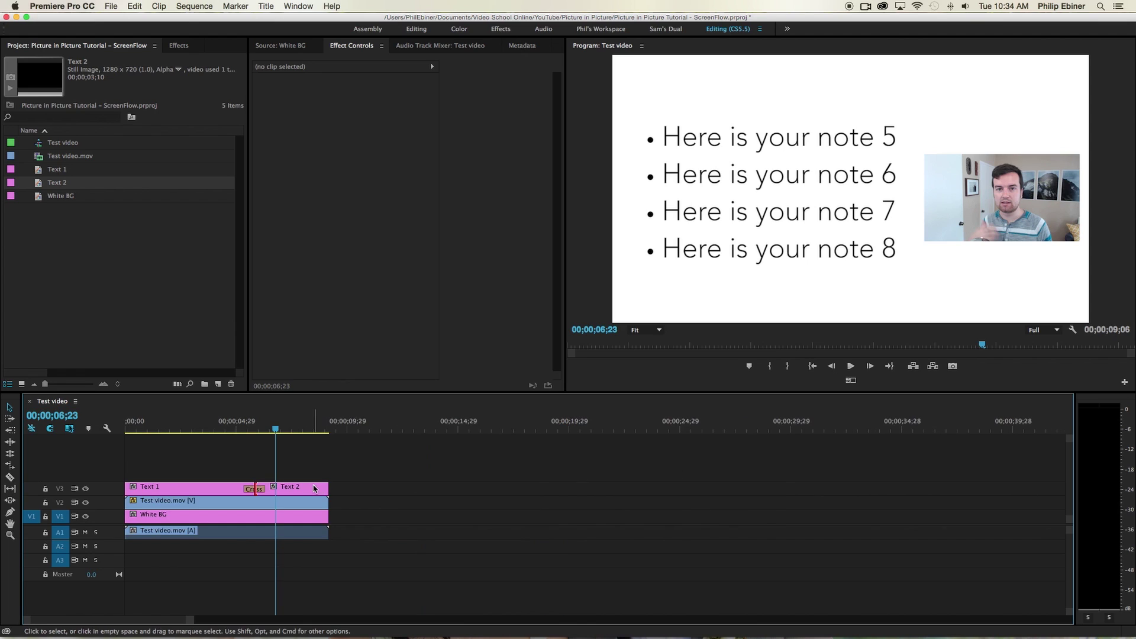
Add default dissolves to both titles' outer ends and play the sequence from the start
{"action": "left_click_drag", "start_coordinate": [195, 457], "coordinate": [279, 487]}
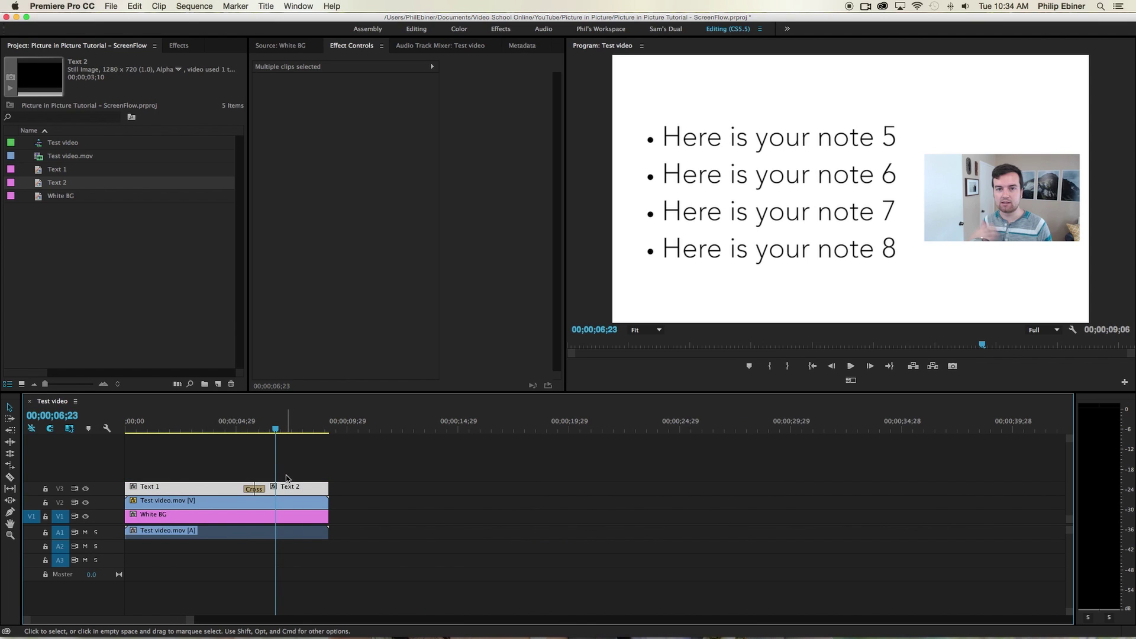
{"action": "key", "text": "shift+d"}
{"action": "left_click", "coordinate": [341, 465]}
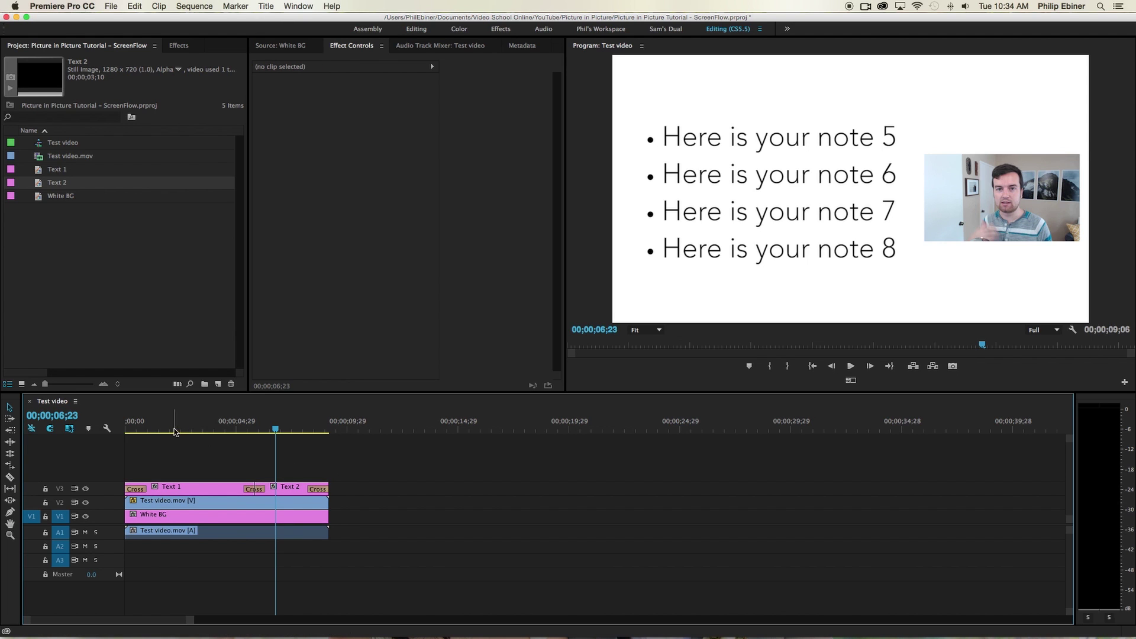
{"action": "key", "text": "Home"}
{"action": "key", "text": "space"}
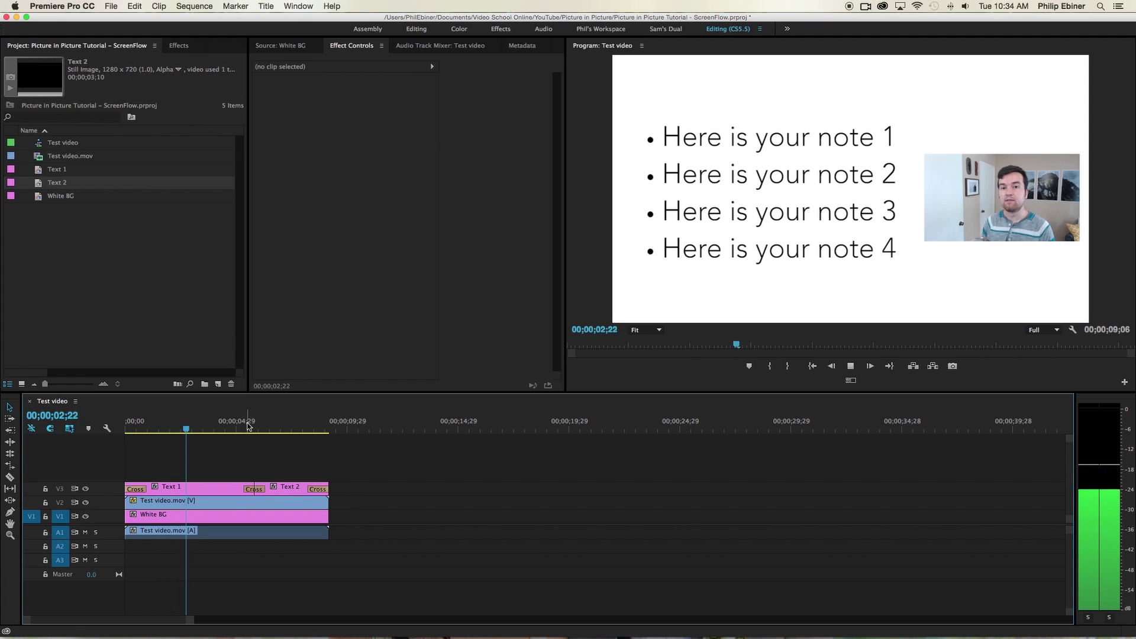
{"action": "key", "text": "space"}
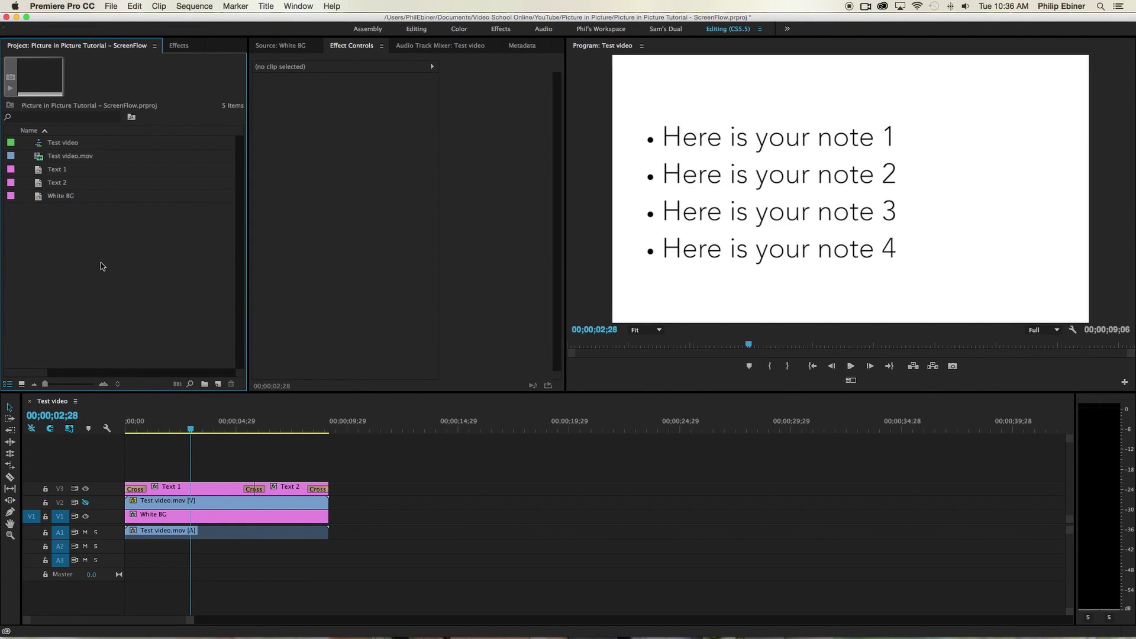
Turn V2 track visibility back on so the talking-head inset shows beside the notes
{"action": "left_click", "coordinate": [149, 515]}
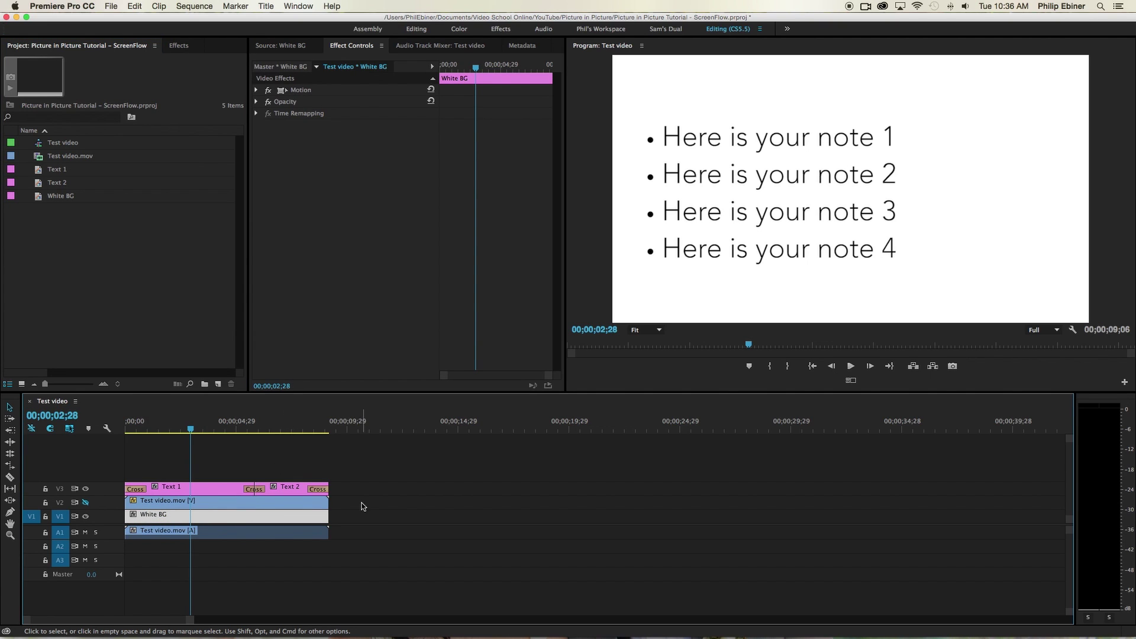
{"action": "left_click", "coordinate": [466, 529]}
{"action": "left_click", "coordinate": [240, 504]}
{"action": "left_click", "coordinate": [86, 504]}
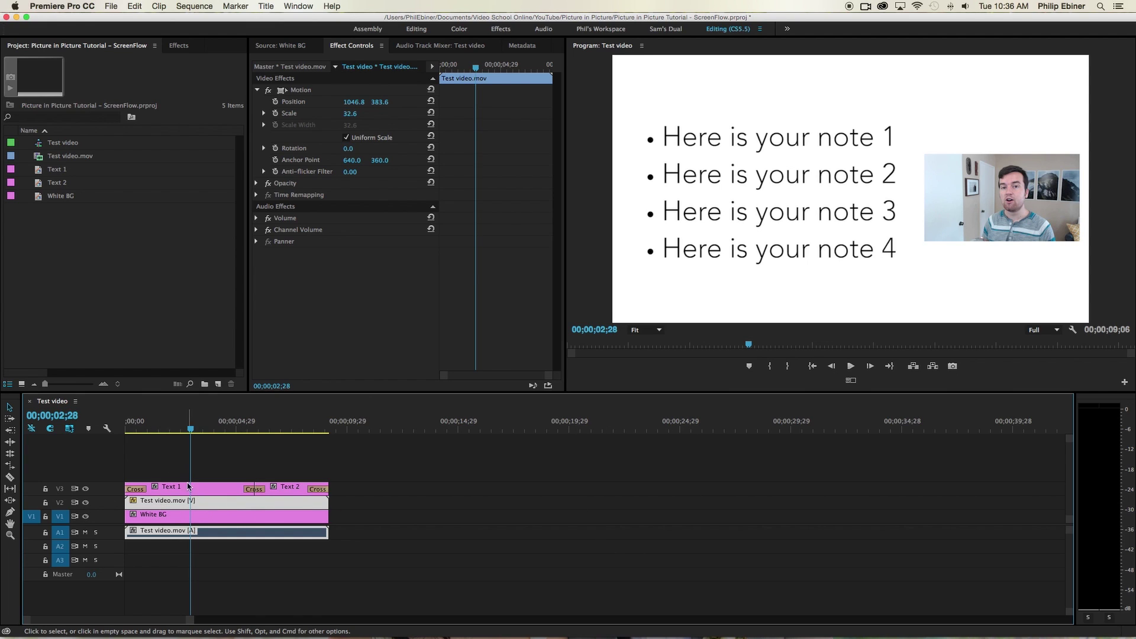
{"action": "left_click", "coordinate": [1010, 178]}
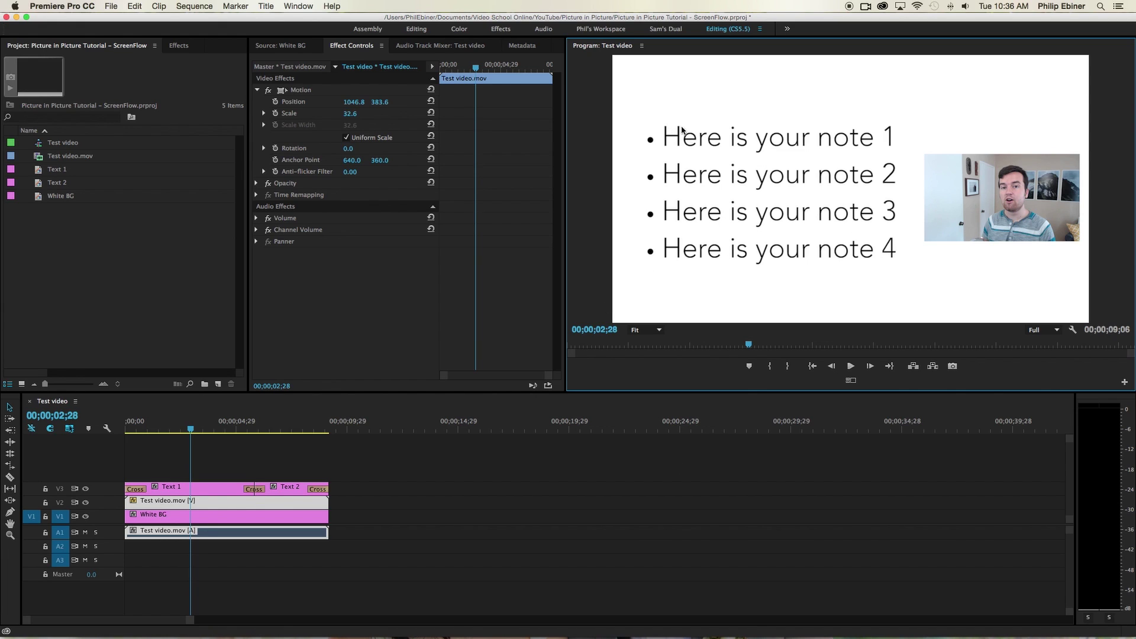
{"action": "left_click", "coordinate": [311, 467]}
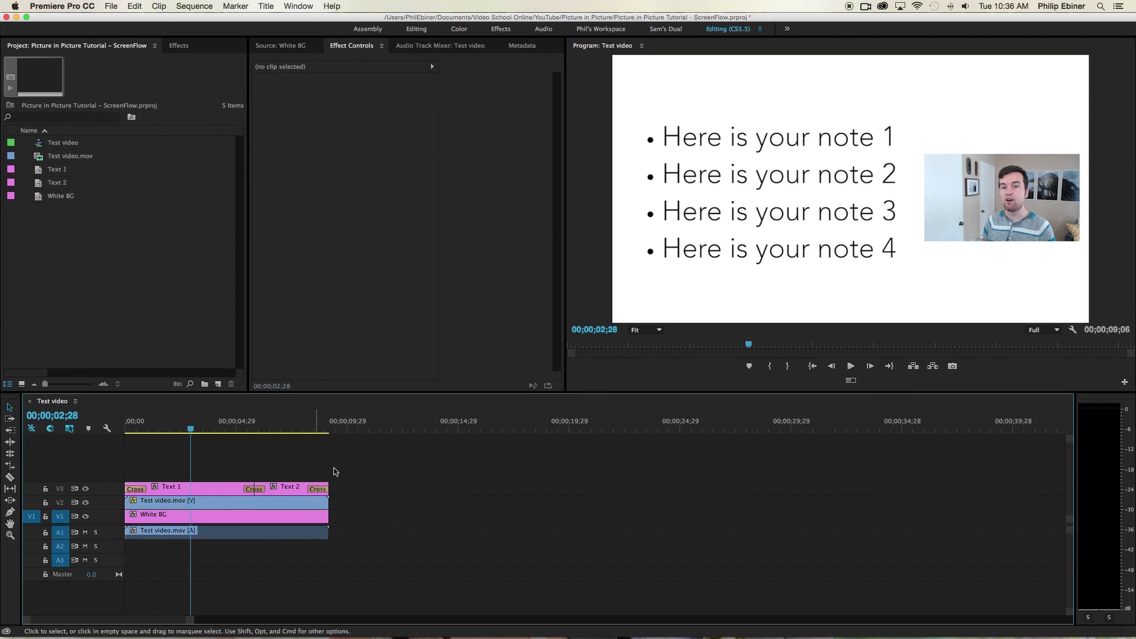